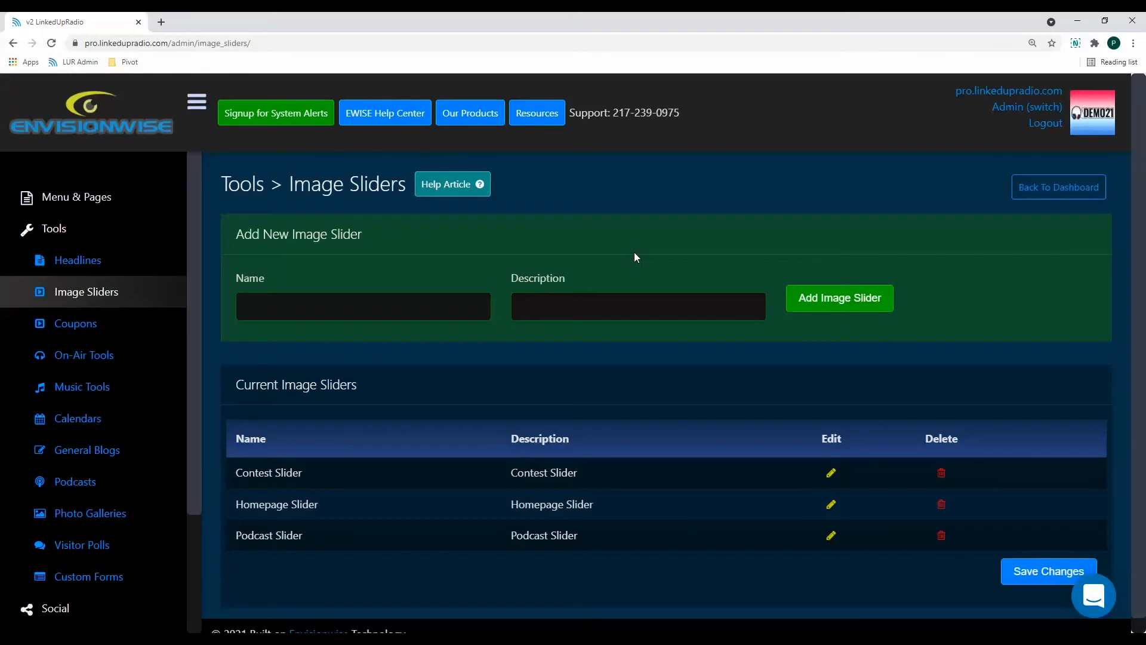
Add a new image slider with both the name and description set to "Calendar Slider".
left_click(334, 307)
type("Calendar Slider")
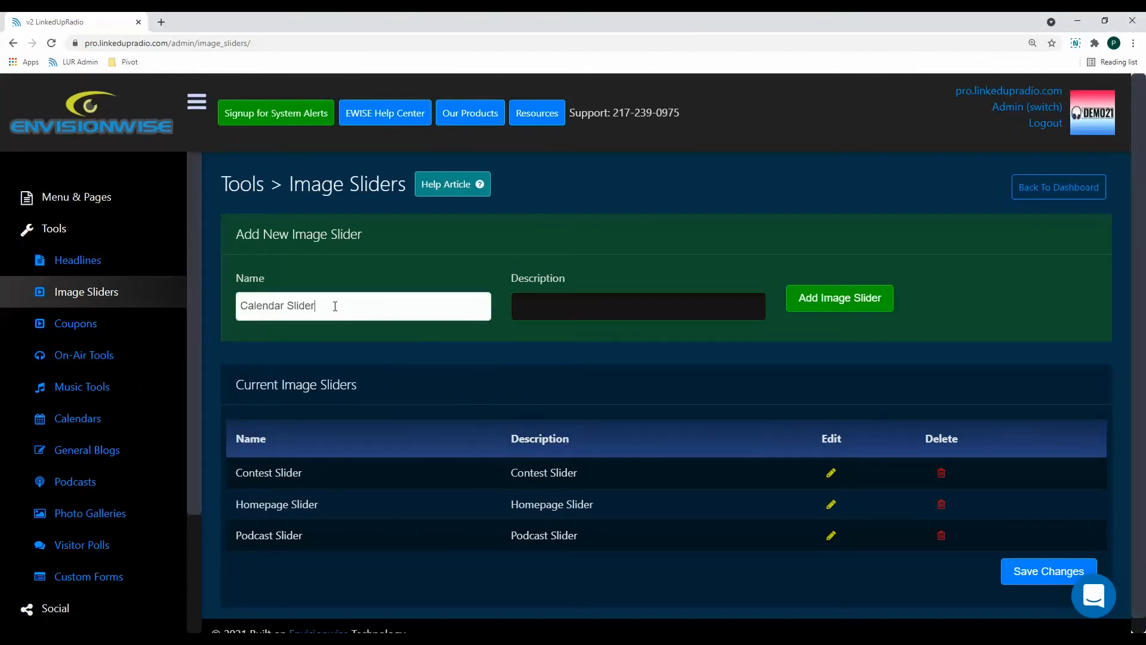
left_click(553, 304)
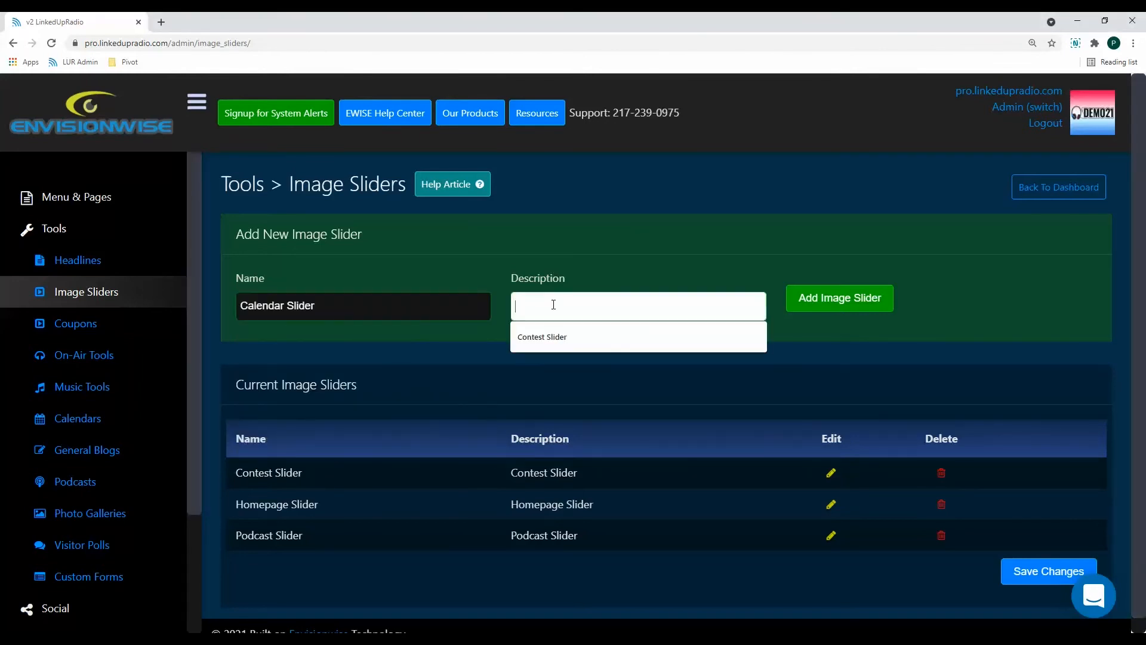
type("Calendar Slider")
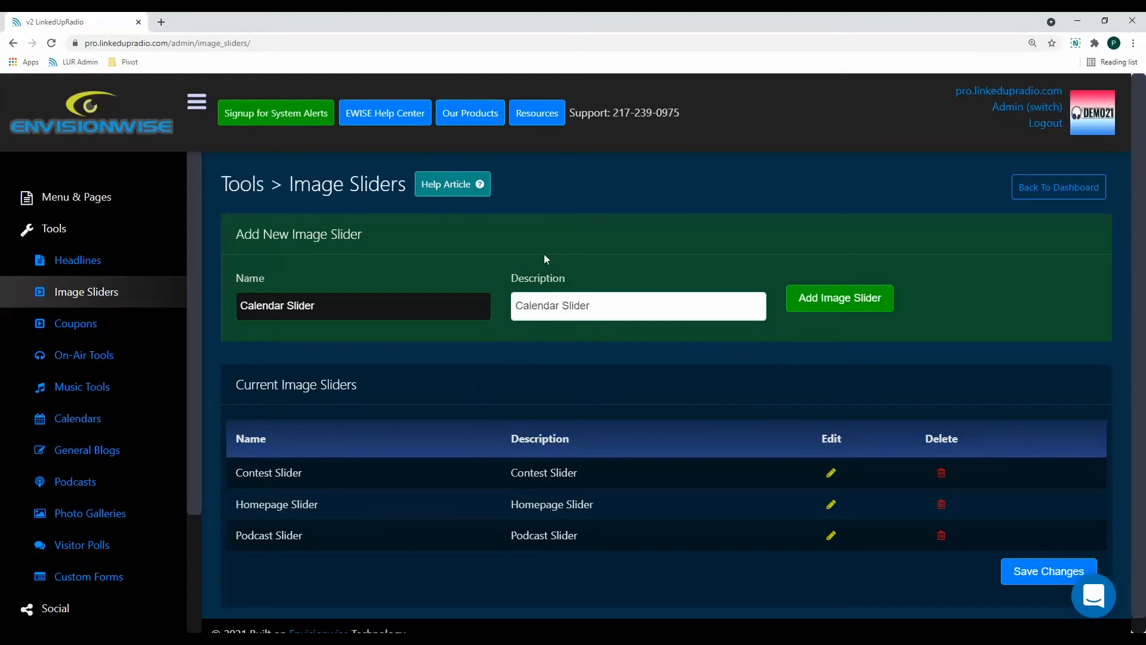
left_click(851, 306)
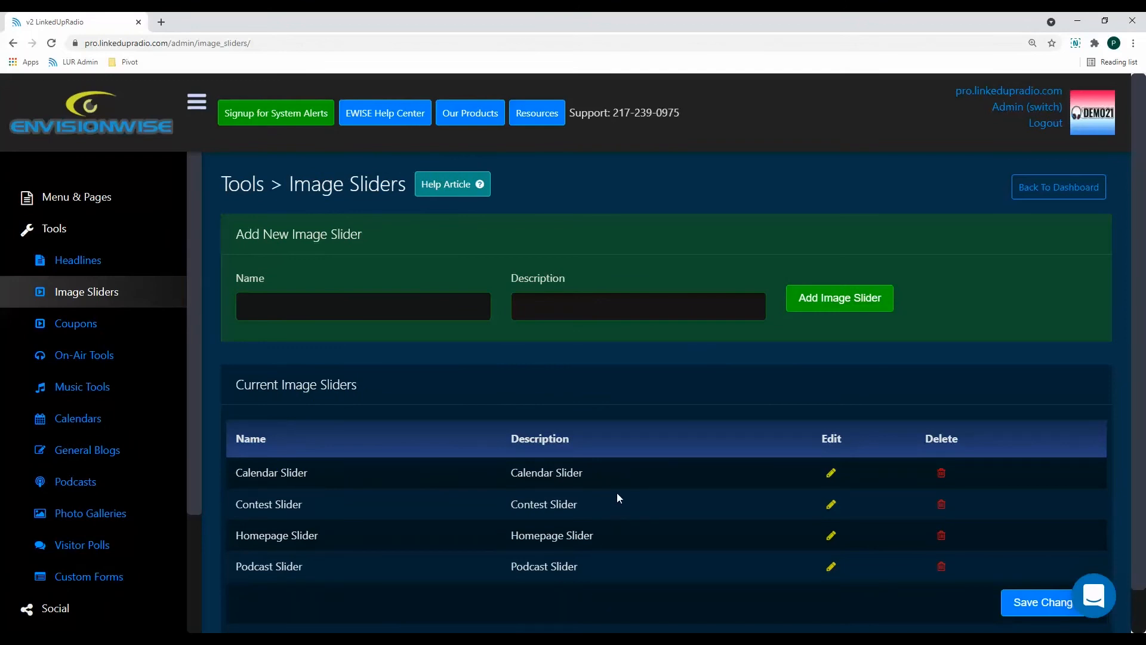
Open the Calendar Slider for editing and choose slide1.jpg from the image-sliders/calendar folder as the slide image.
left_click(831, 474)
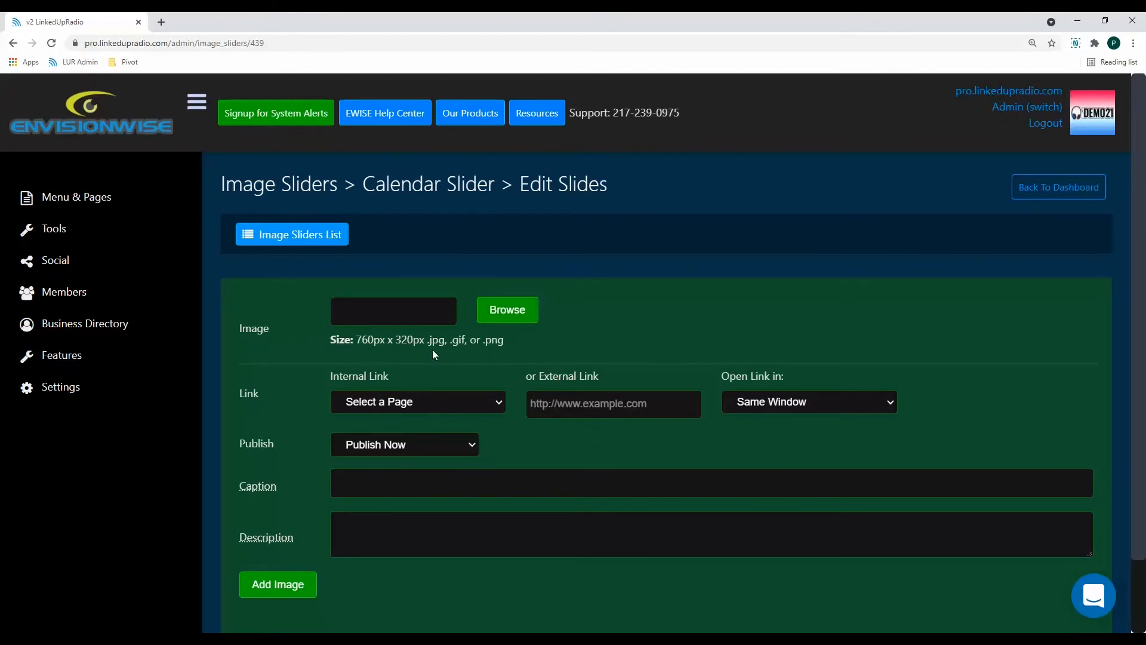
left_click_drag(354, 341, 425, 342)
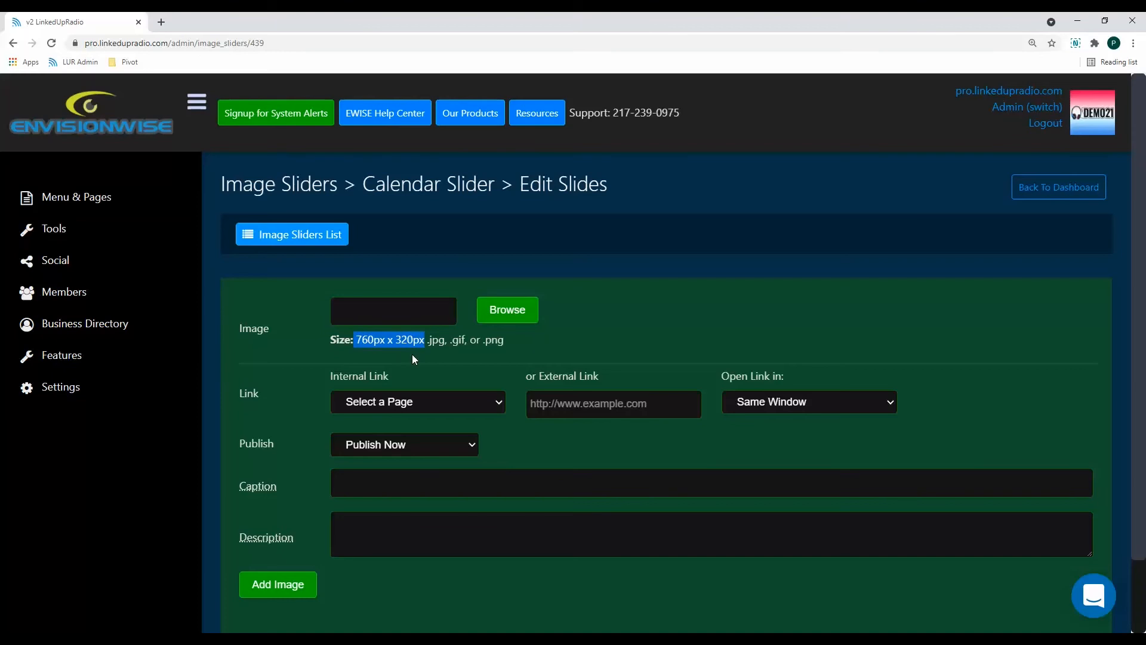
left_click(499, 307)
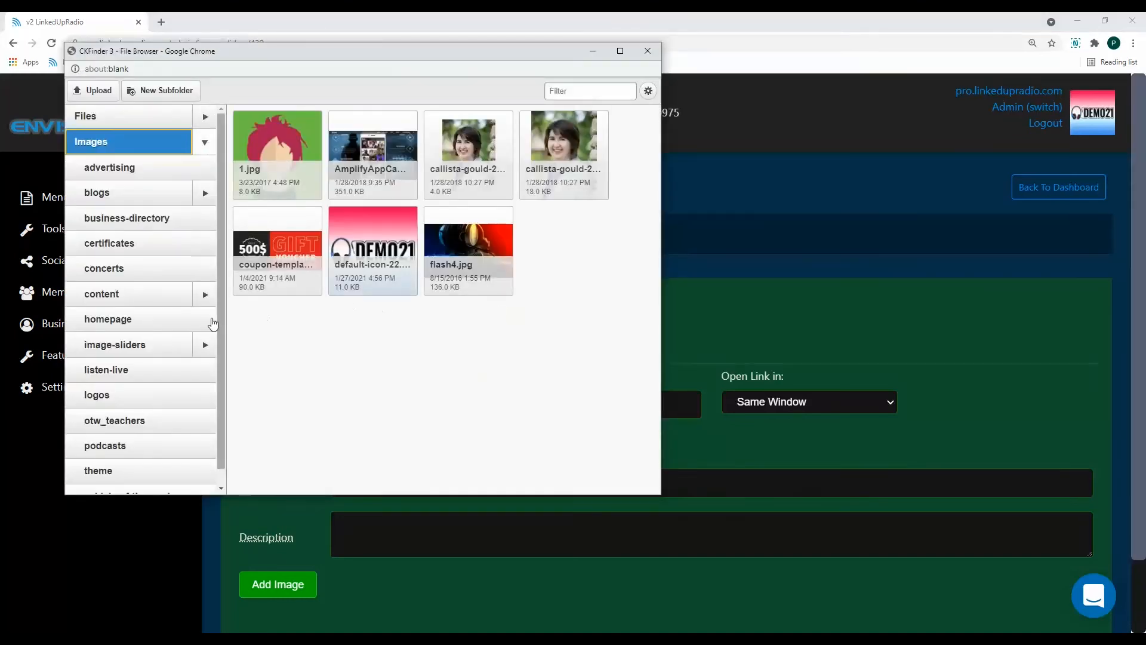
left_click(203, 345)
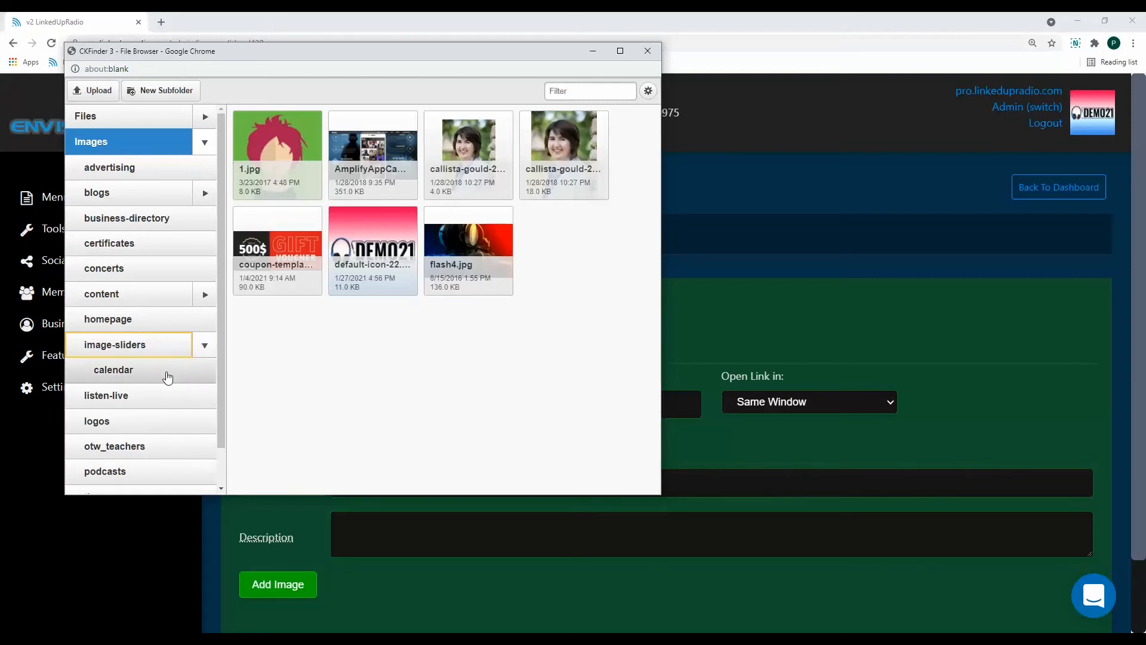
left_click(166, 375)
left_click(282, 240)
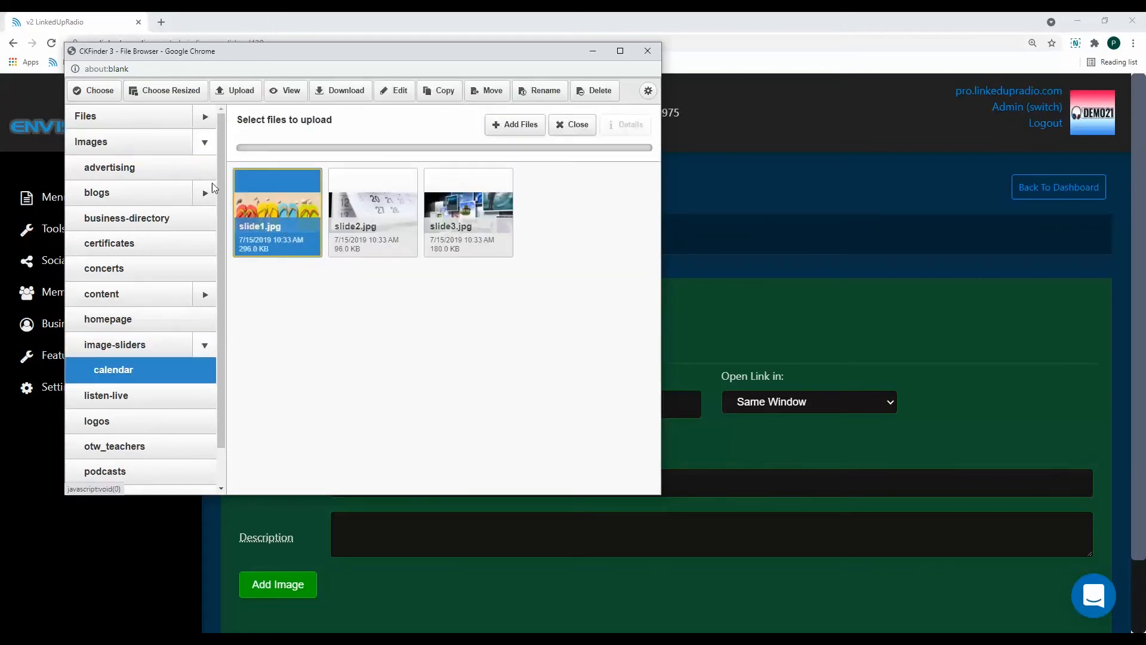
left_click(99, 96)
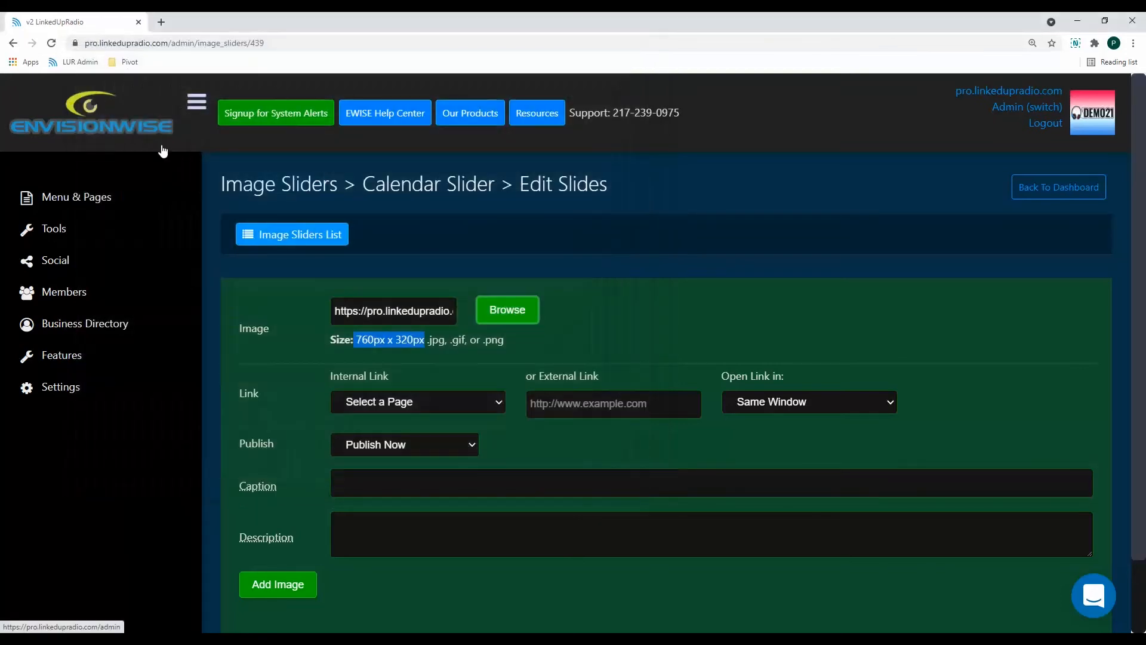
Check the Schedule publishing option, set the slide back to Publish Now, and add the image to the slider.
scroll(465, 457, "down", 2)
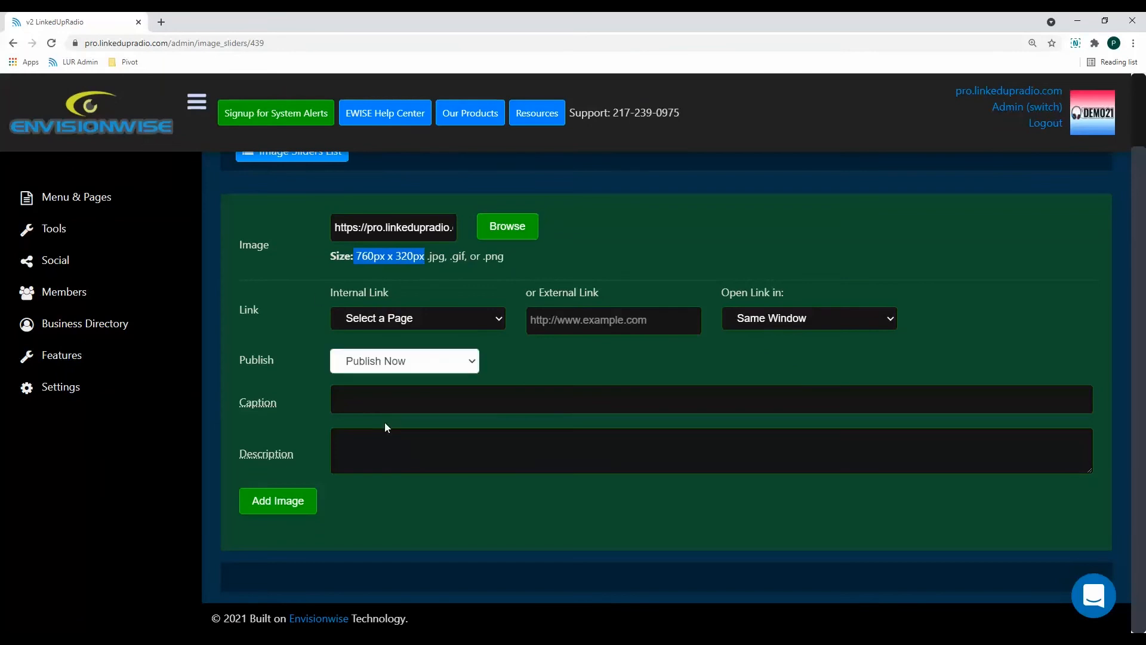
left_click(421, 362)
left_click(407, 392)
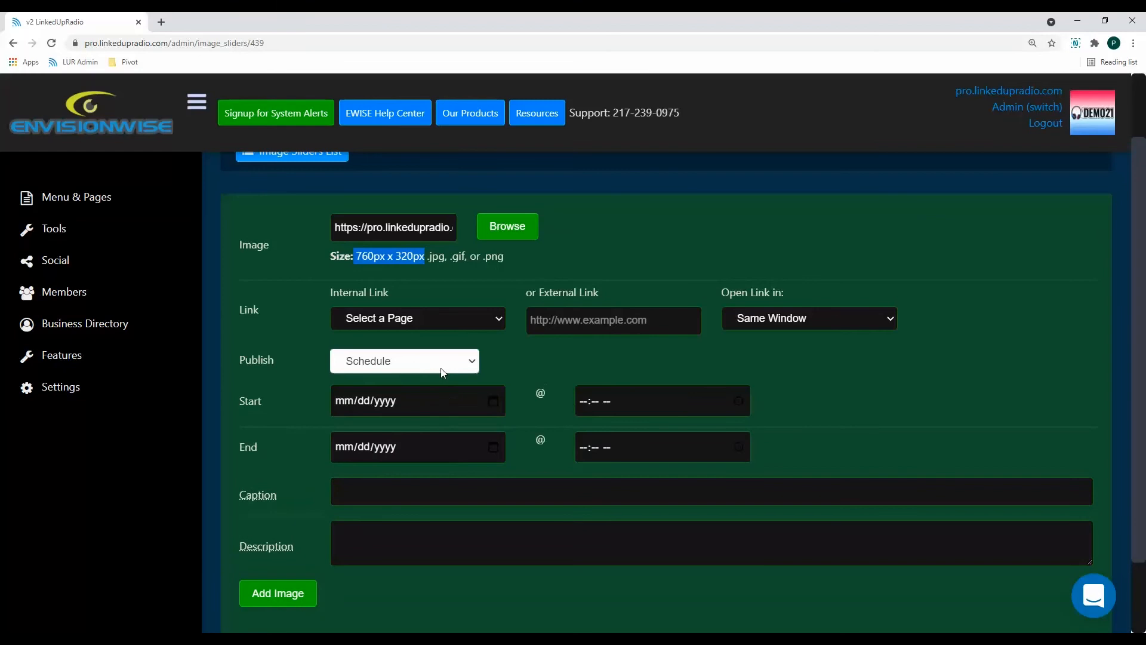
left_click(442, 373)
left_click(432, 377)
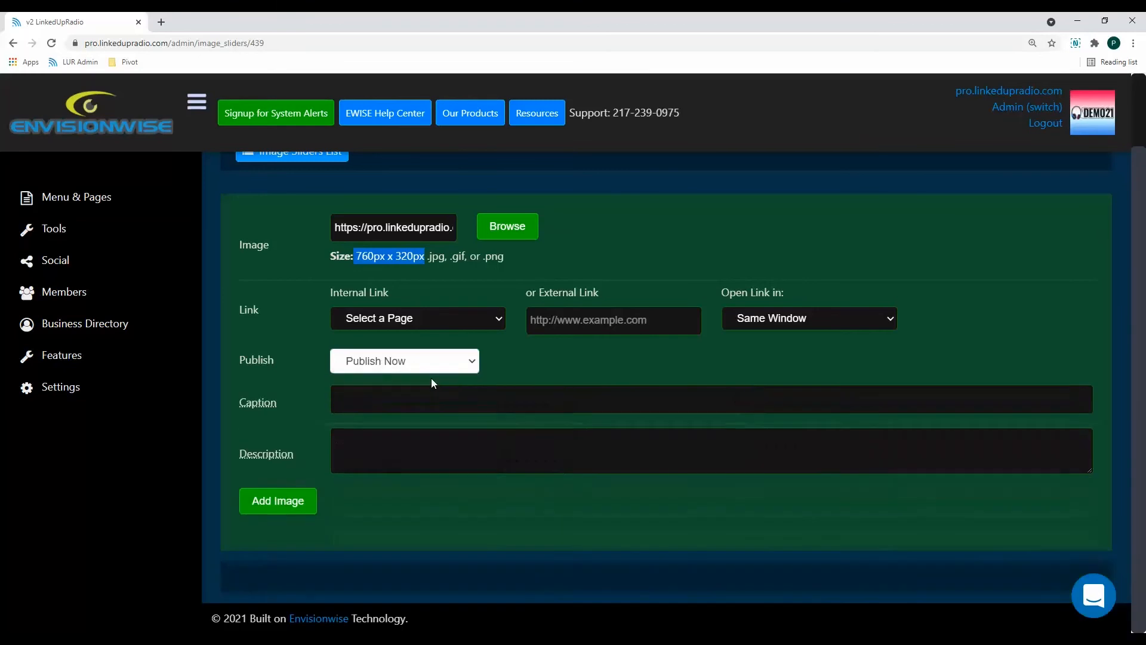
left_click(289, 504)
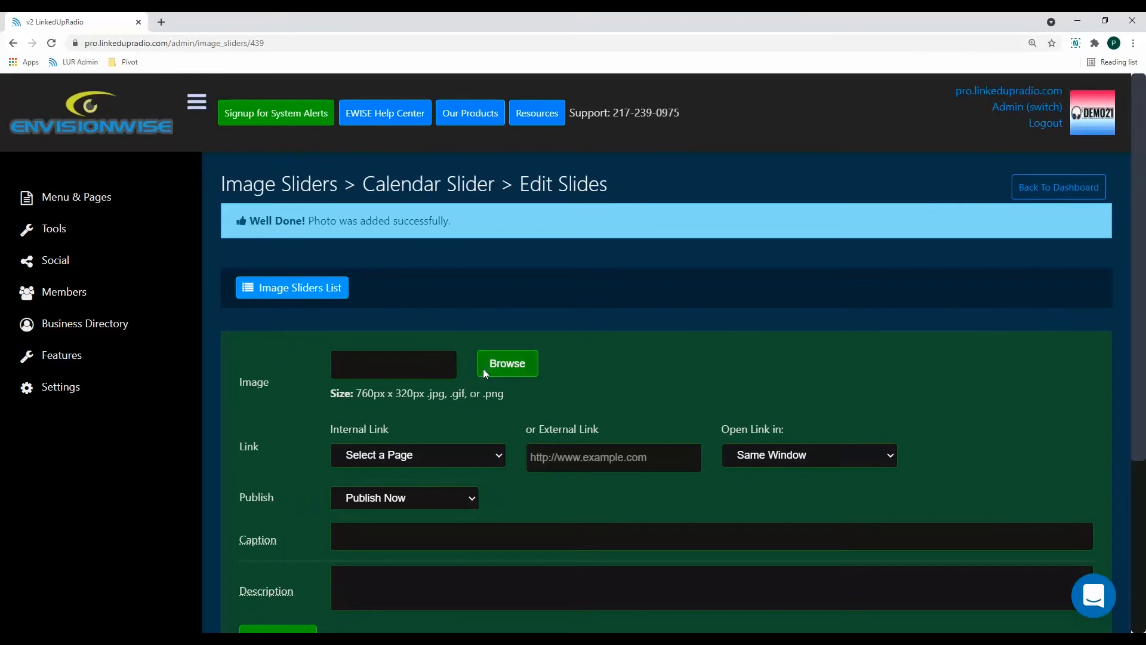
Add slide2.jpg from the image-sliders/calendar folder to the Calendar Slider as a second slide.
left_click(507, 364)
left_click(205, 346)
left_click(171, 370)
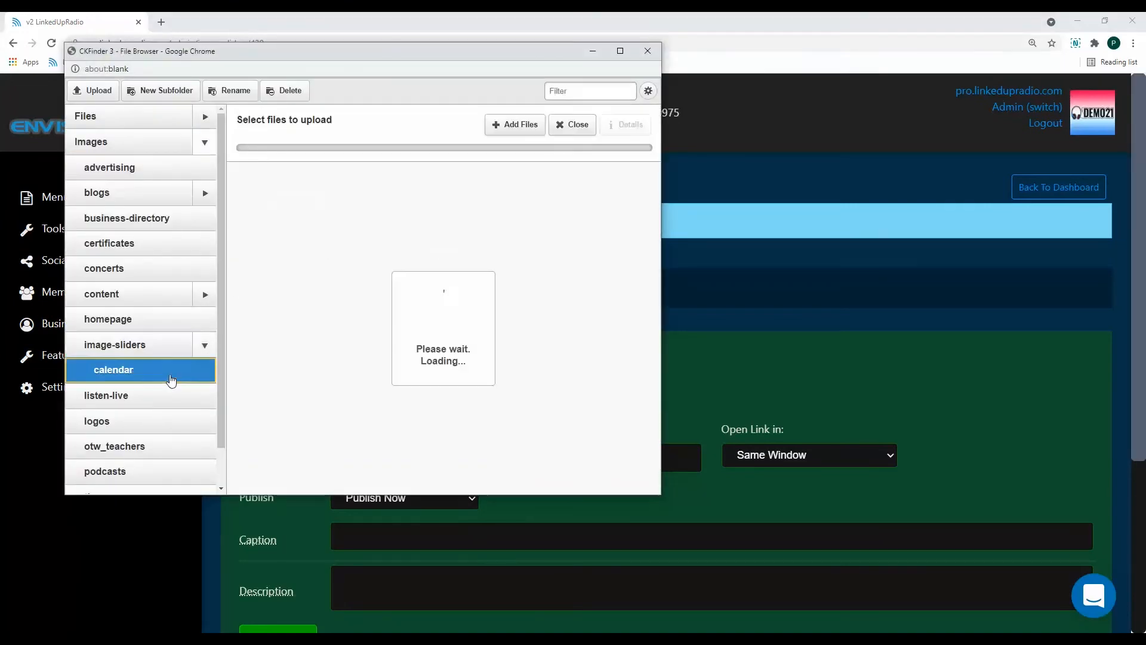
left_click(347, 240)
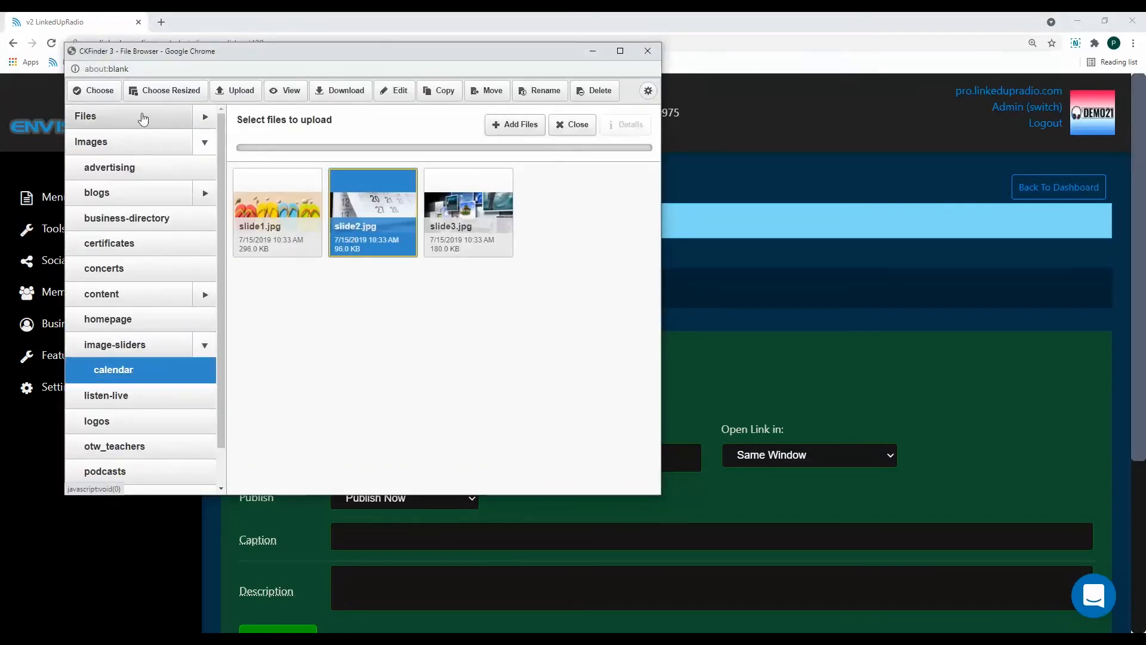
left_click(94, 91)
scroll(467, 406, "down", 3)
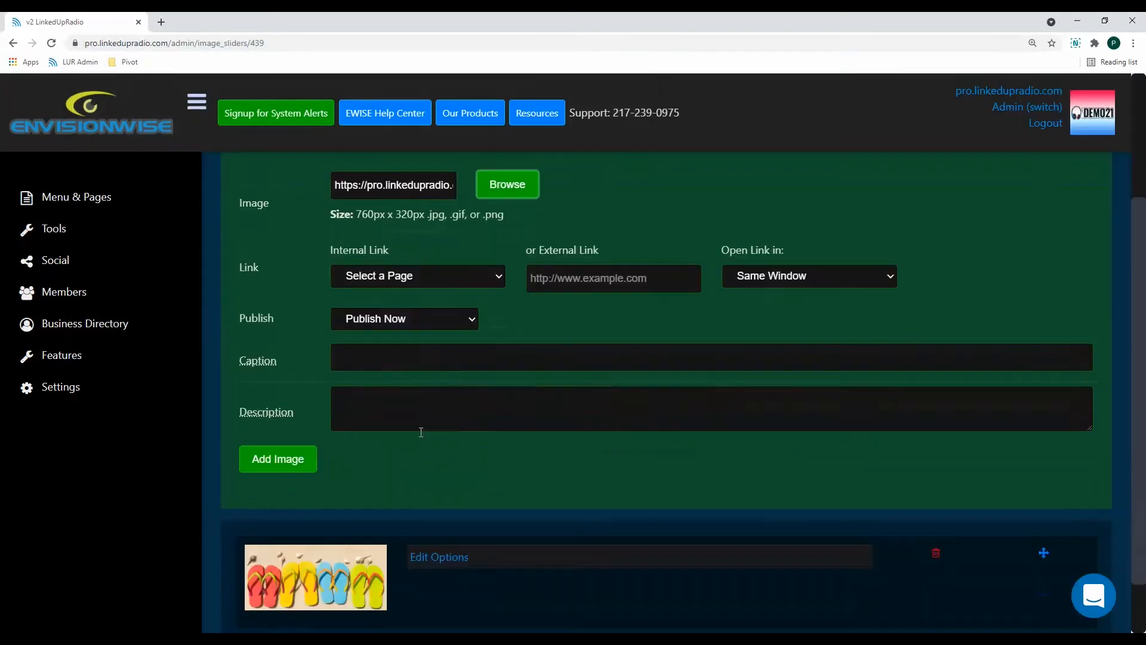
left_click(295, 461)
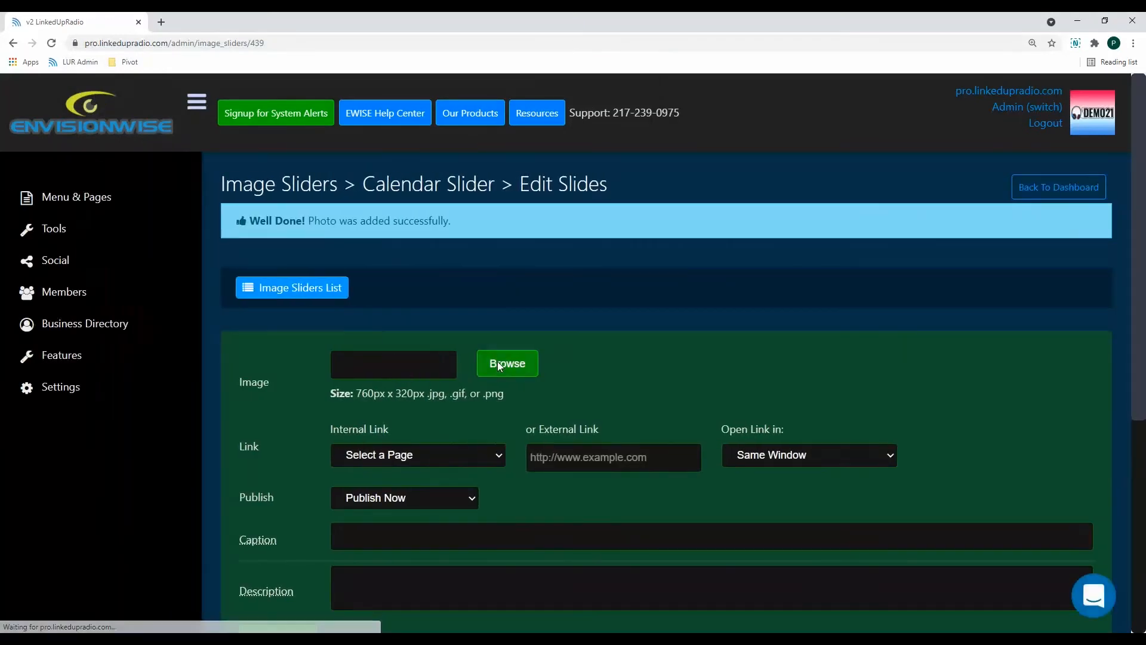
Add slide3.jpg from the image-sliders/calendar folder as a third slide and review the slide list.
left_click(501, 366)
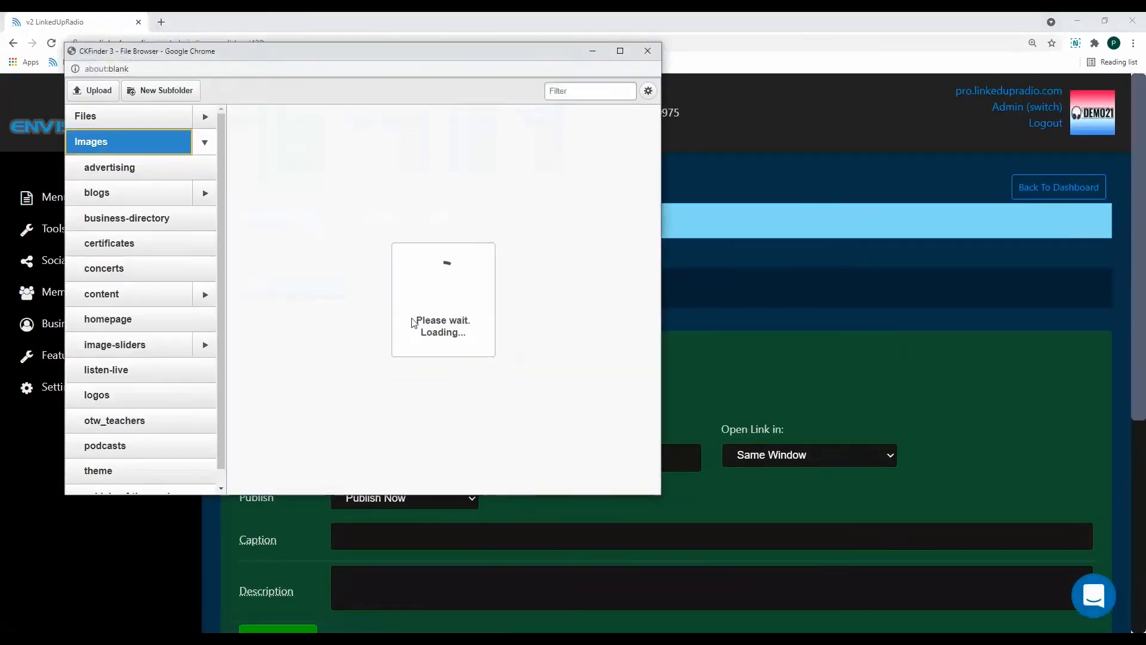
left_click(195, 352)
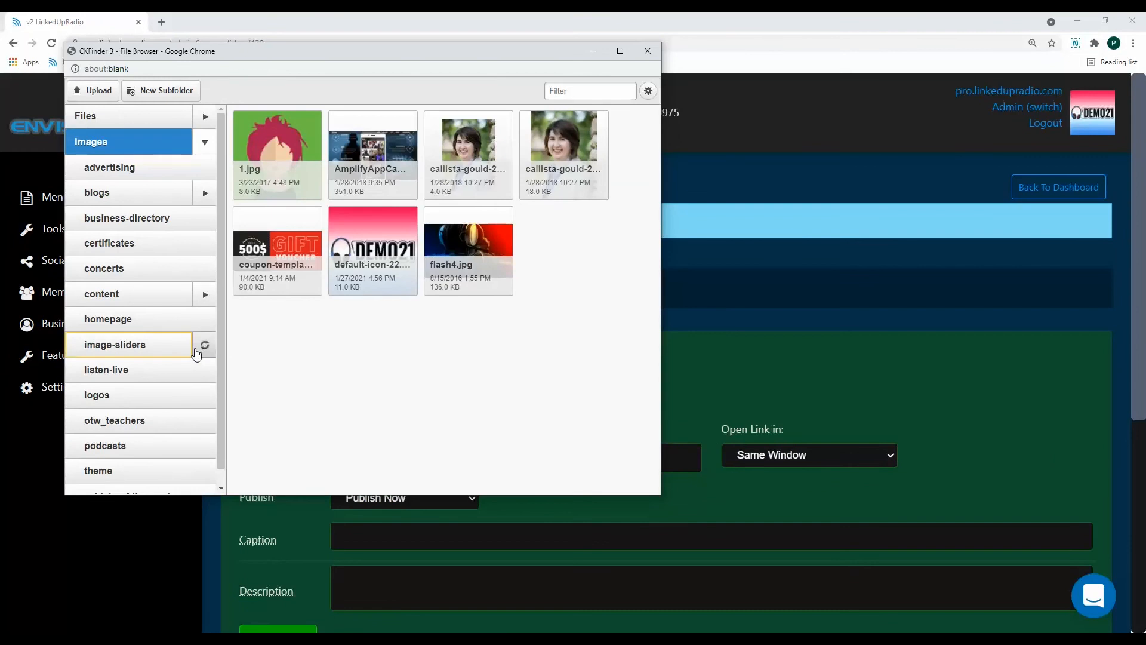
left_click(147, 376)
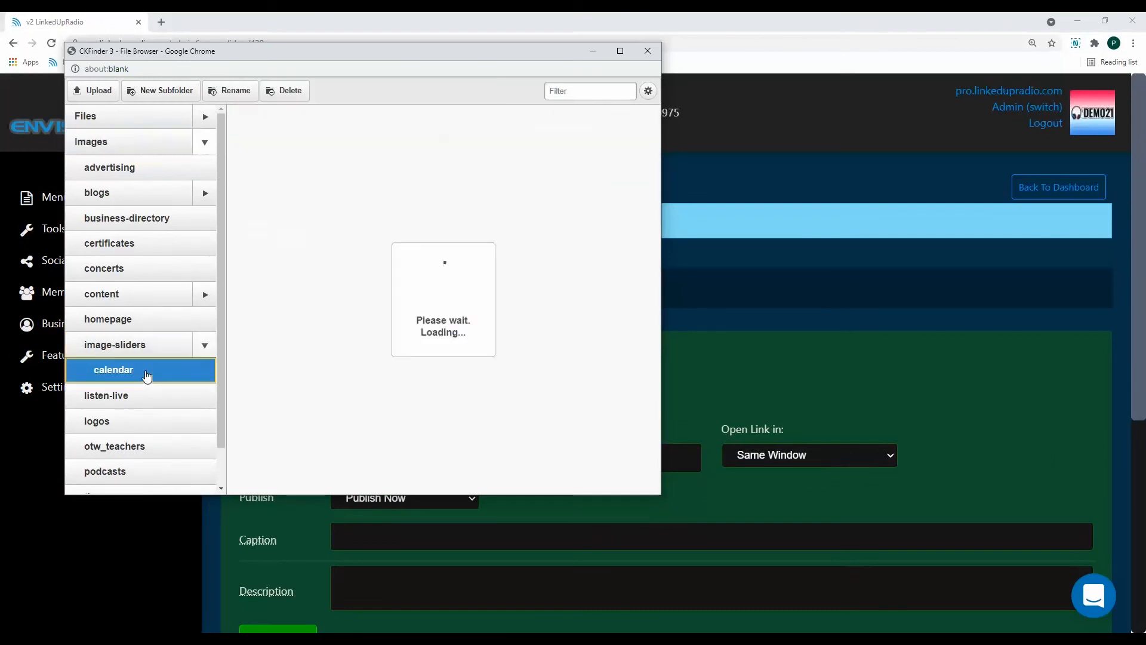
left_click(493, 144)
left_click(92, 90)
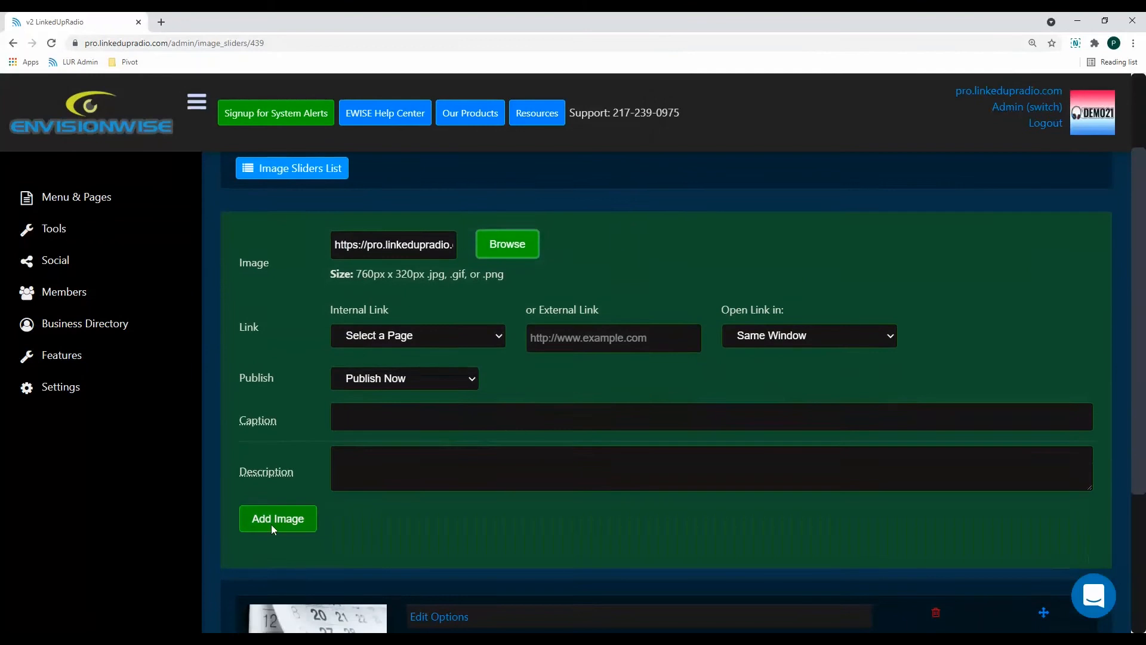
left_click(276, 537)
scroll(537, 391, "down", 7)
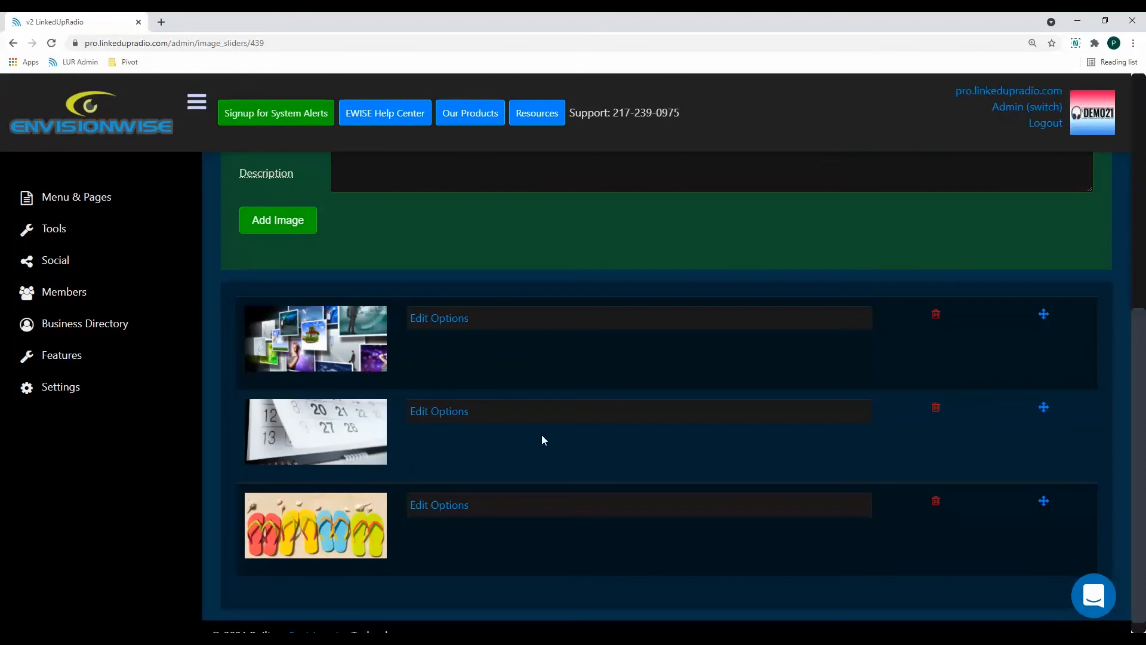
scroll(545, 439, "down", 1)
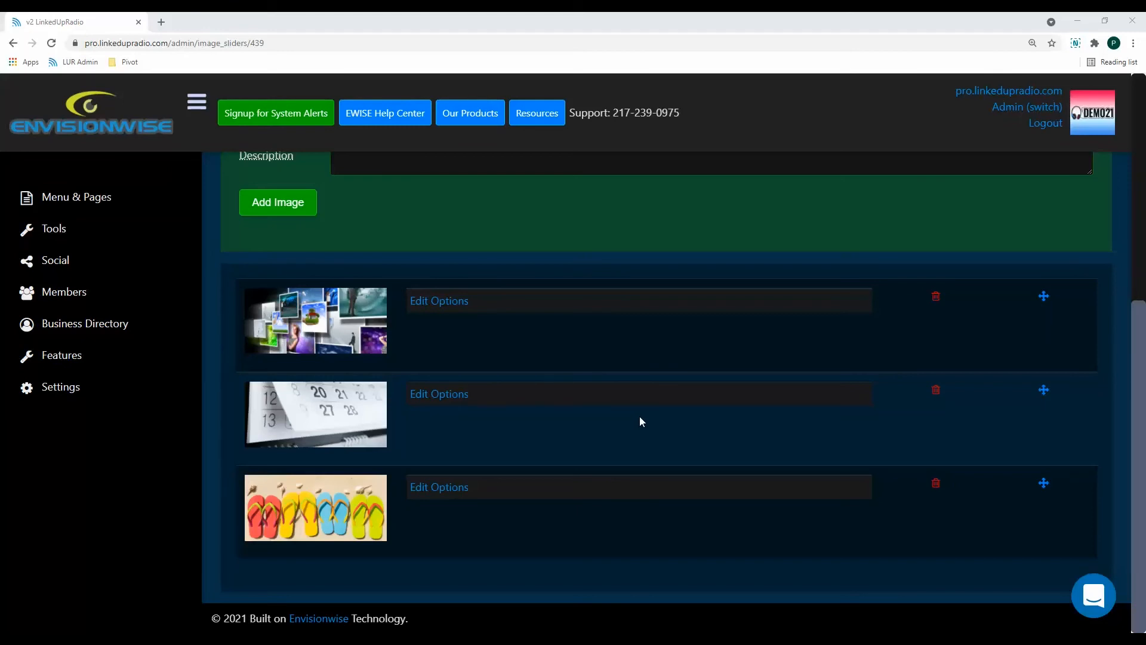
Open the Calendar subpage of the Community menu page for editing.
left_click(144, 201)
left_click(108, 236)
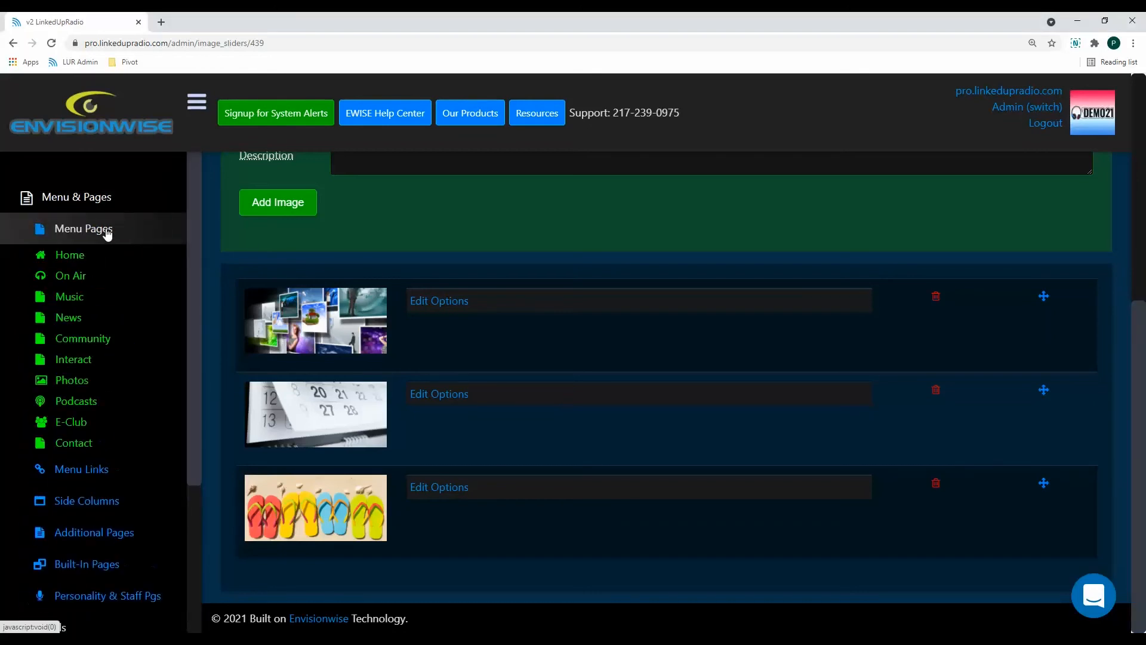
left_click(105, 338)
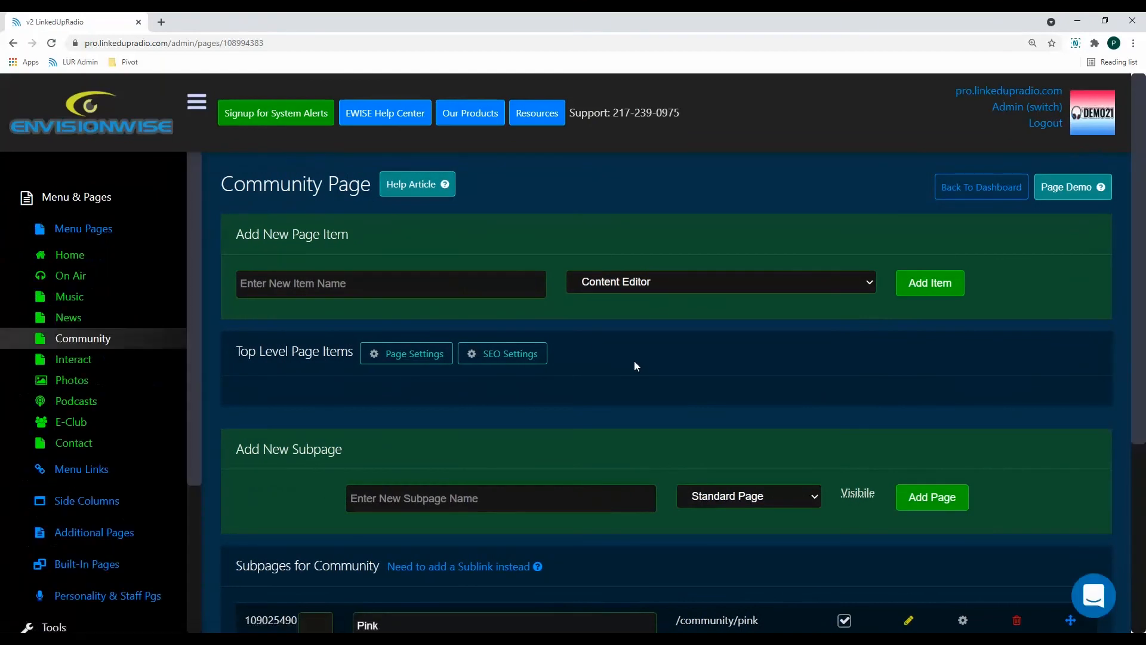
scroll(633, 362, "down", 4)
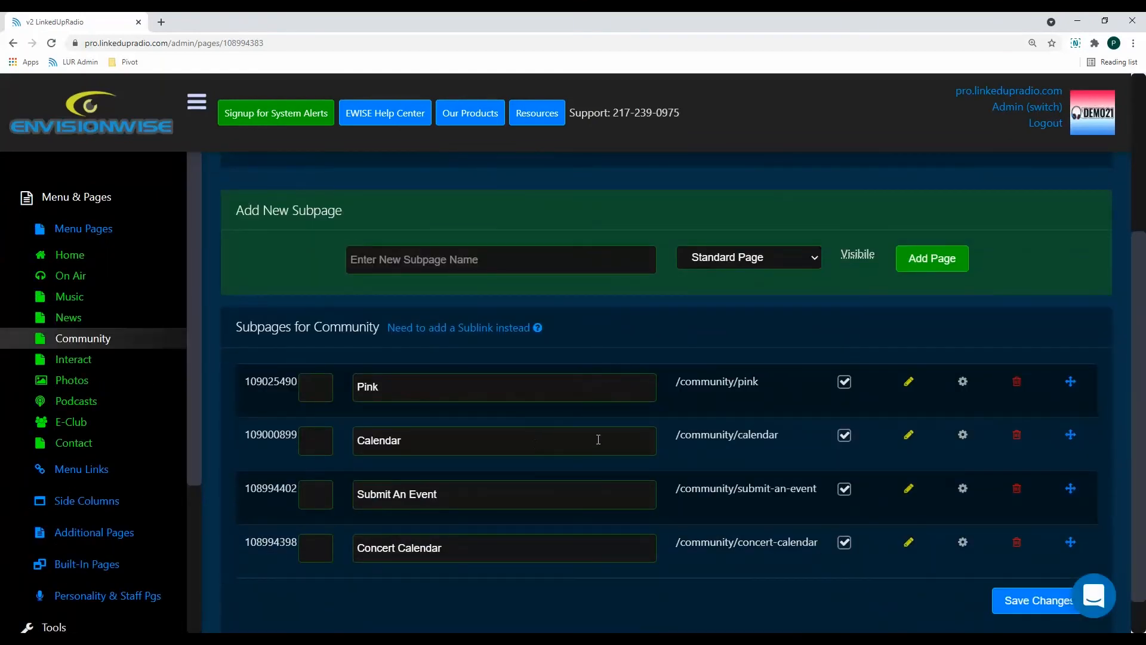
left_click(908, 438)
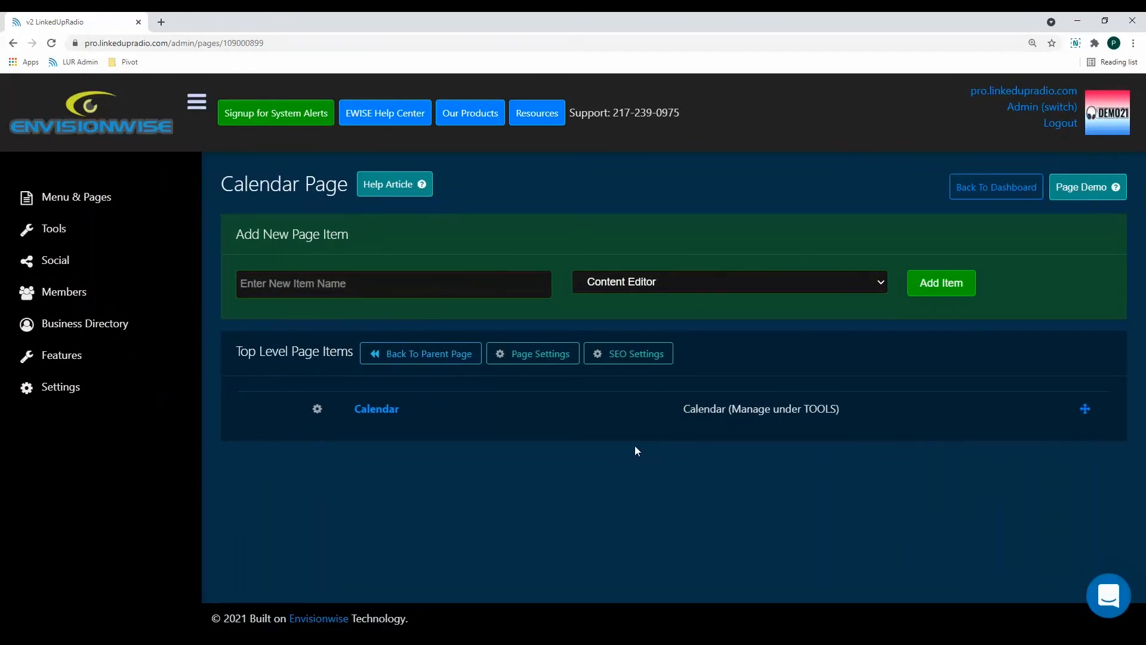
Add a page item named "Calendar Image Slider" of type Image Slider to the Calendar page.
left_click(396, 286)
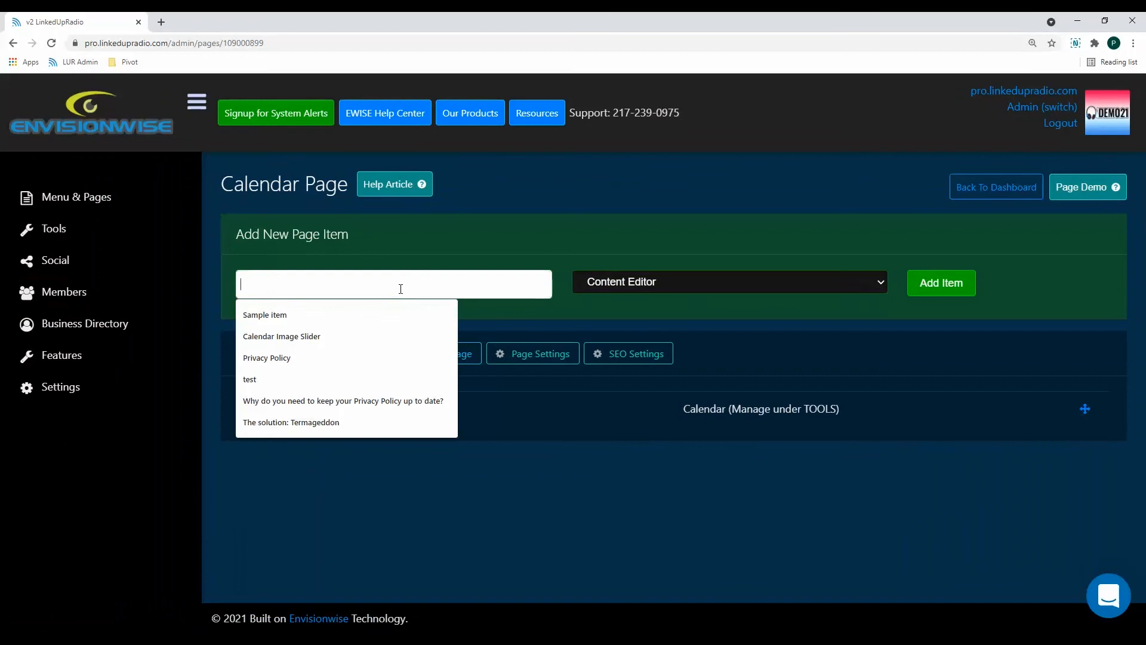
key("Down")
key("Down")
key("Return")
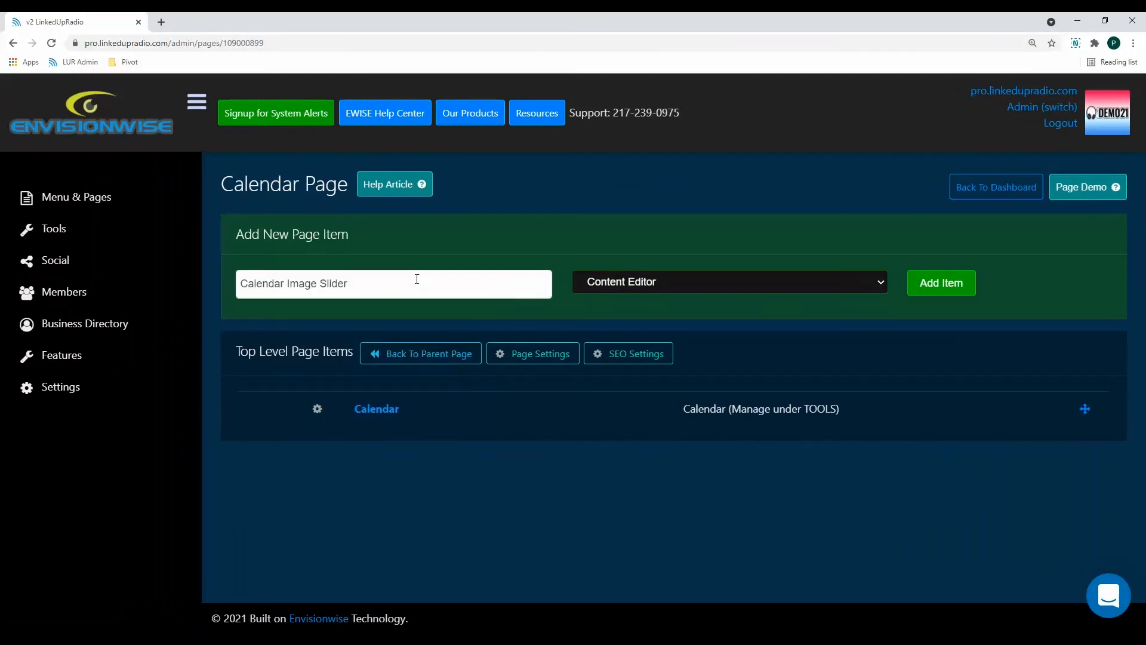
left_click(672, 287)
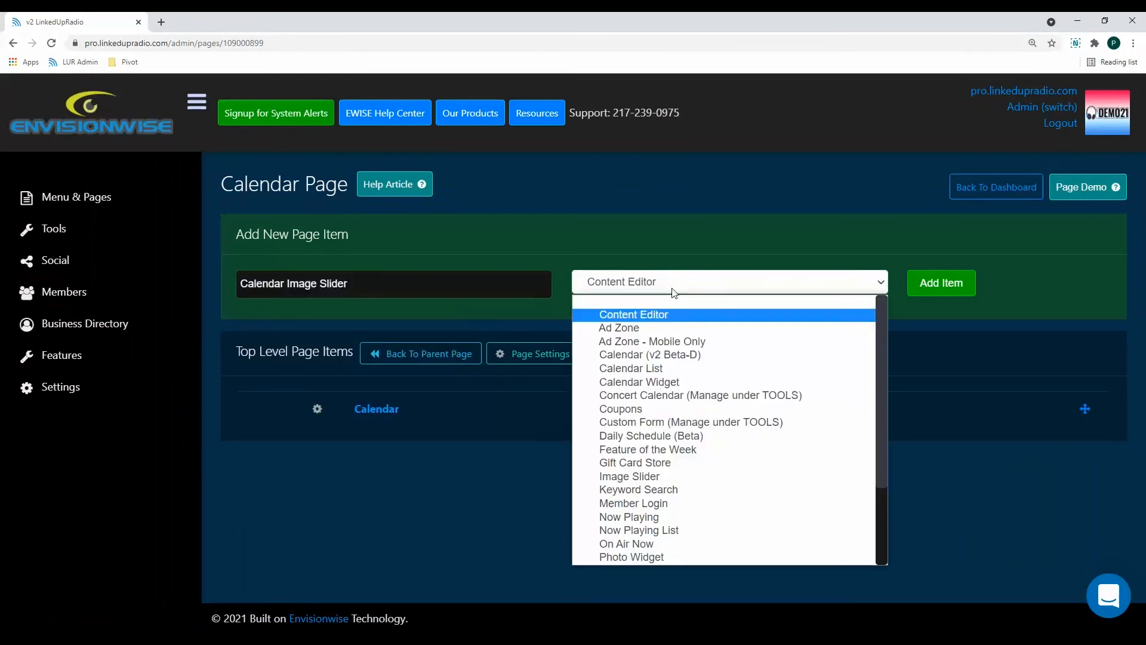
left_click(651, 475)
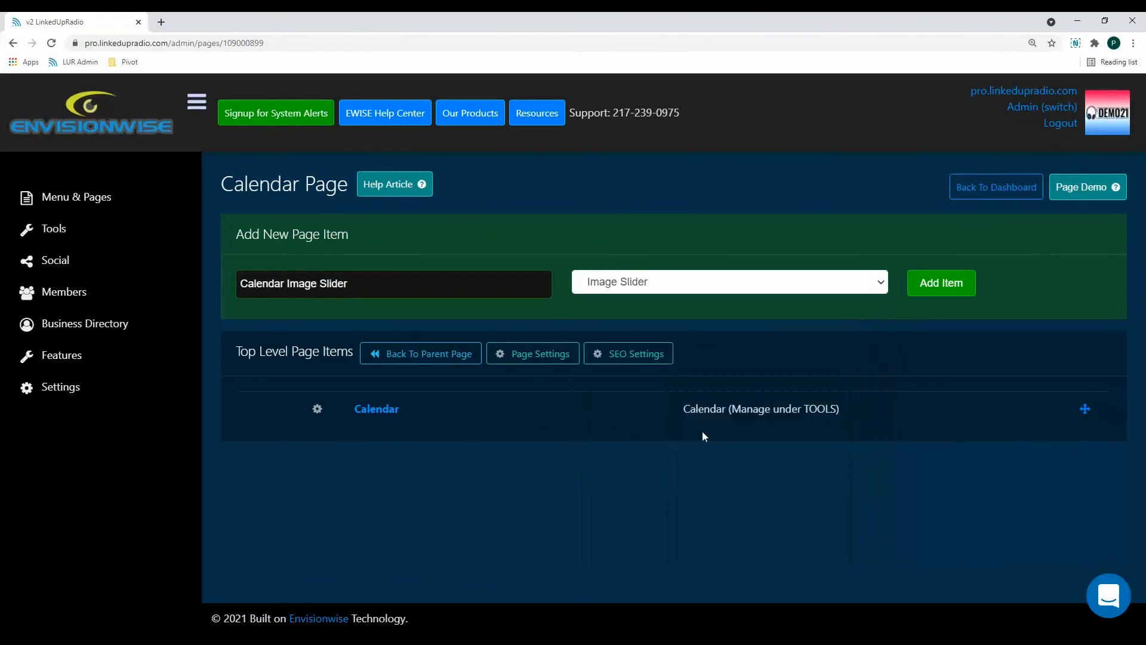
left_click(923, 285)
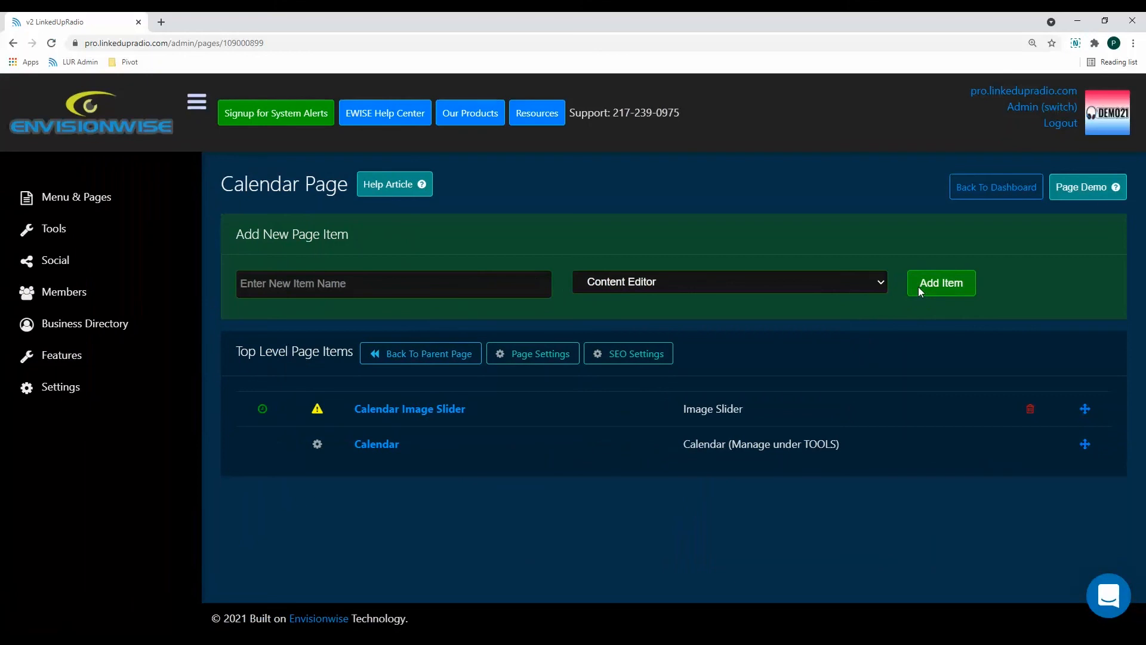
Open the settings of the Calendar Image Slider item and assign the Calendar Slider as its image slider.
left_click(316, 412)
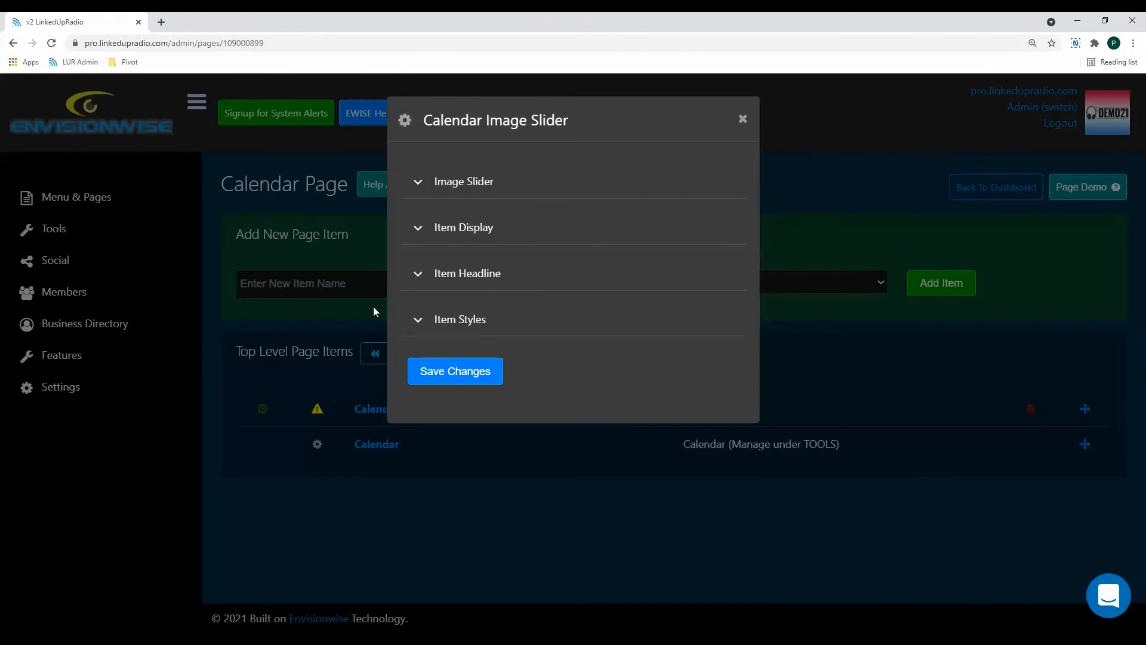
left_click(479, 187)
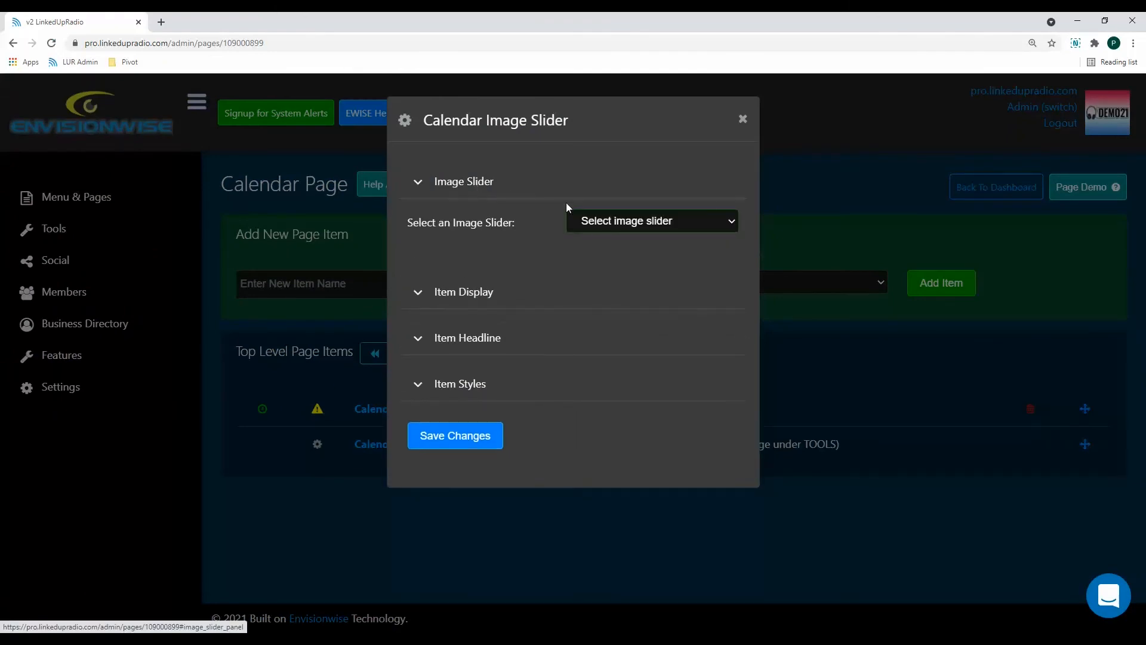
left_click(654, 222)
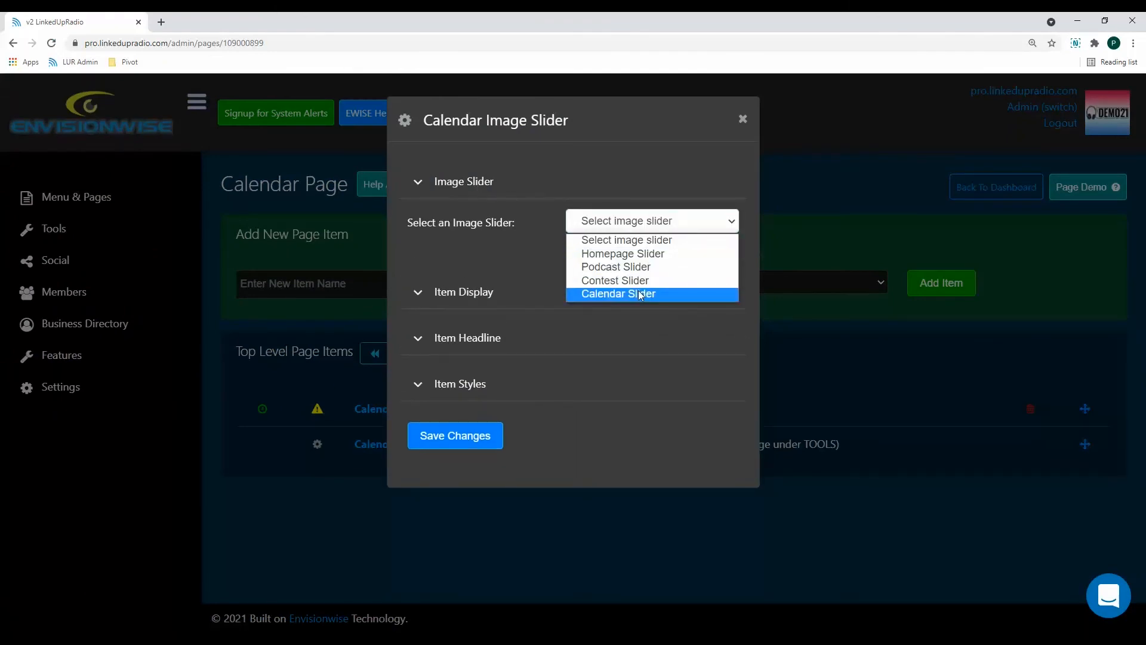
left_click(641, 293)
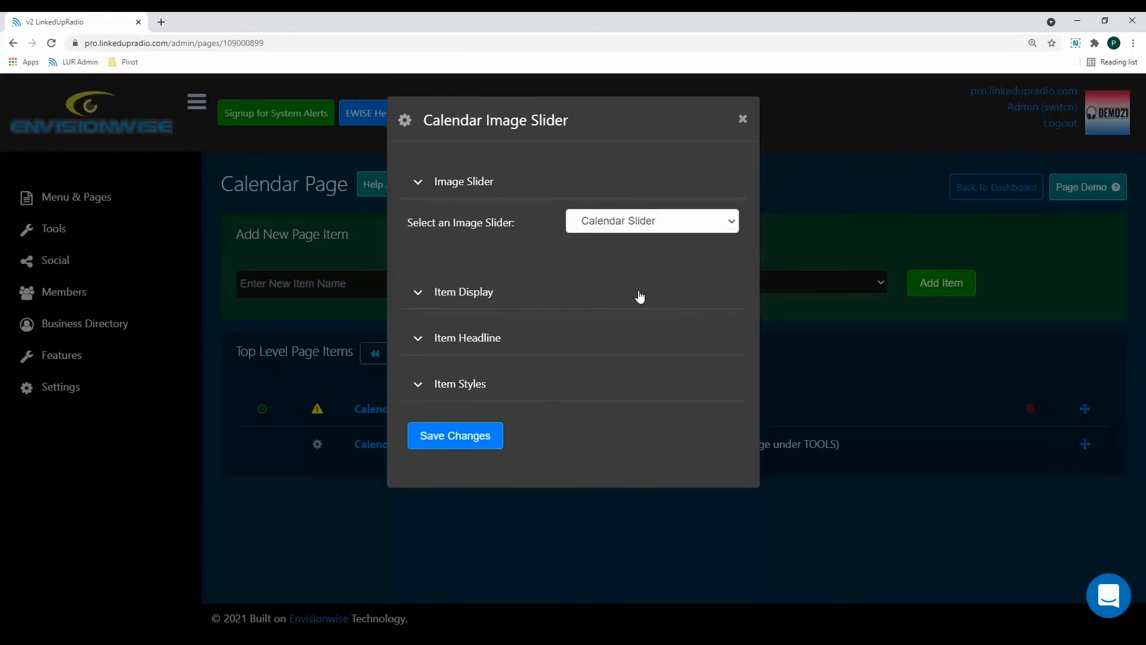
left_click(492, 186)
Set the visibility to ON in the item's display settings.
left_click(481, 233)
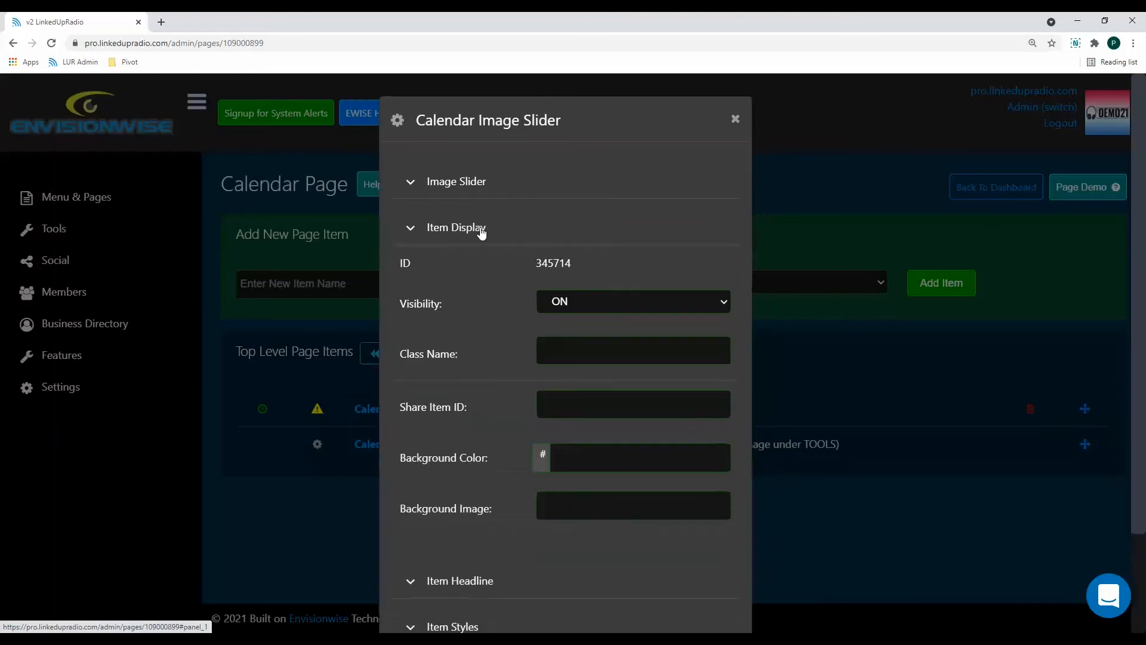
left_click(564, 303)
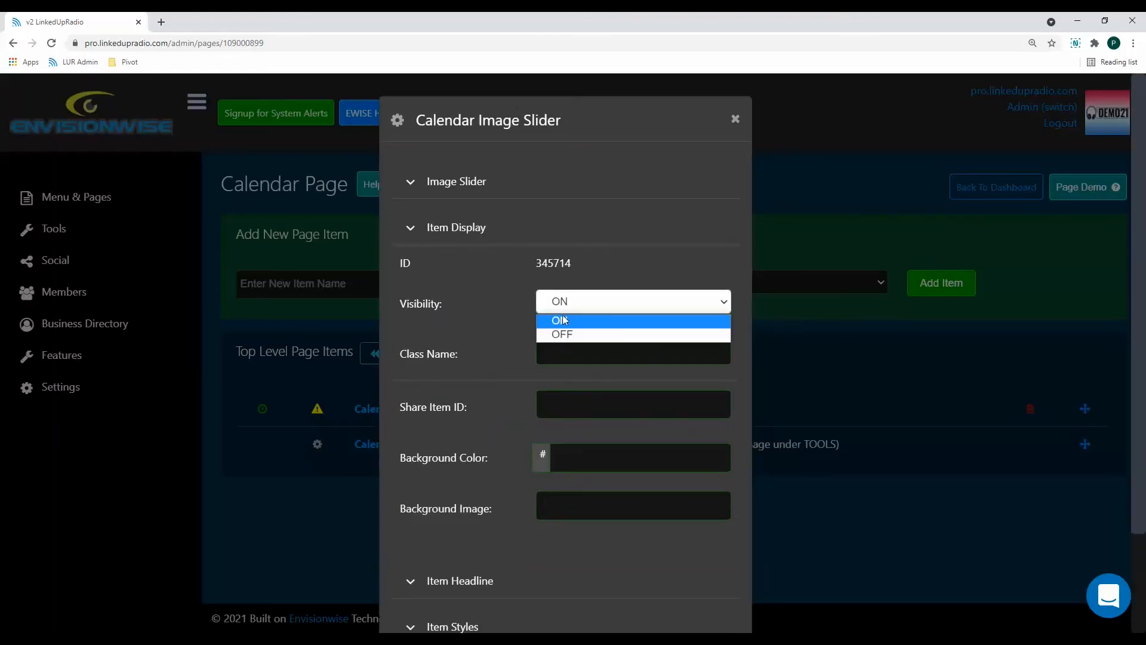
left_click(558, 318)
left_click(462, 234)
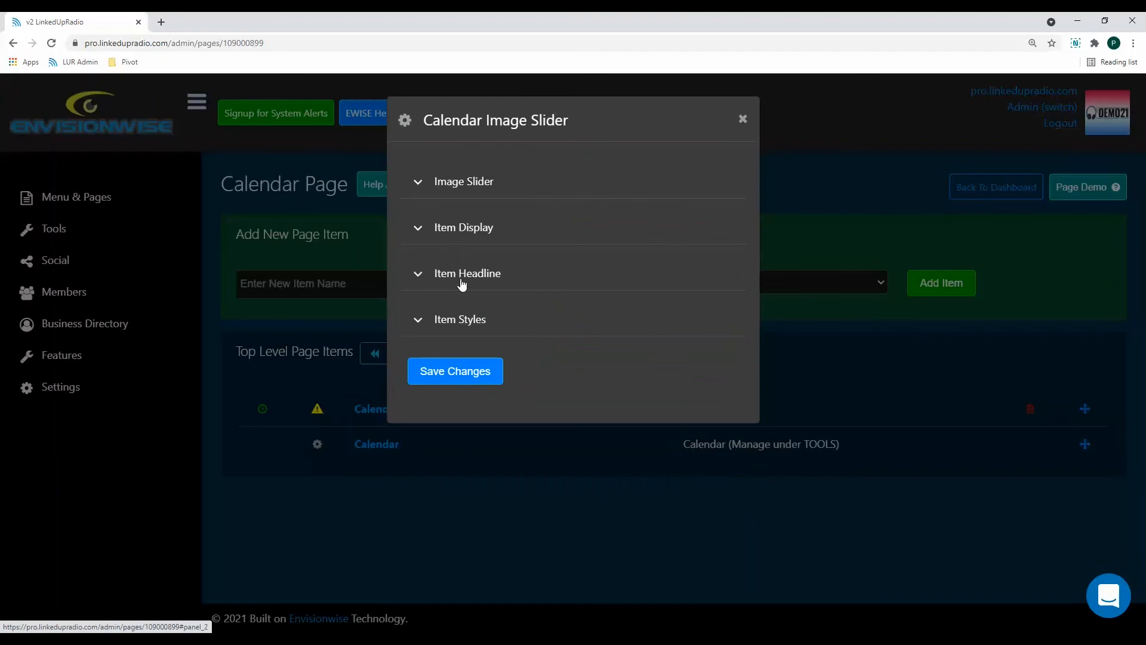
Set the item headline to None and save the Calendar Image Slider settings.
left_click(469, 279)
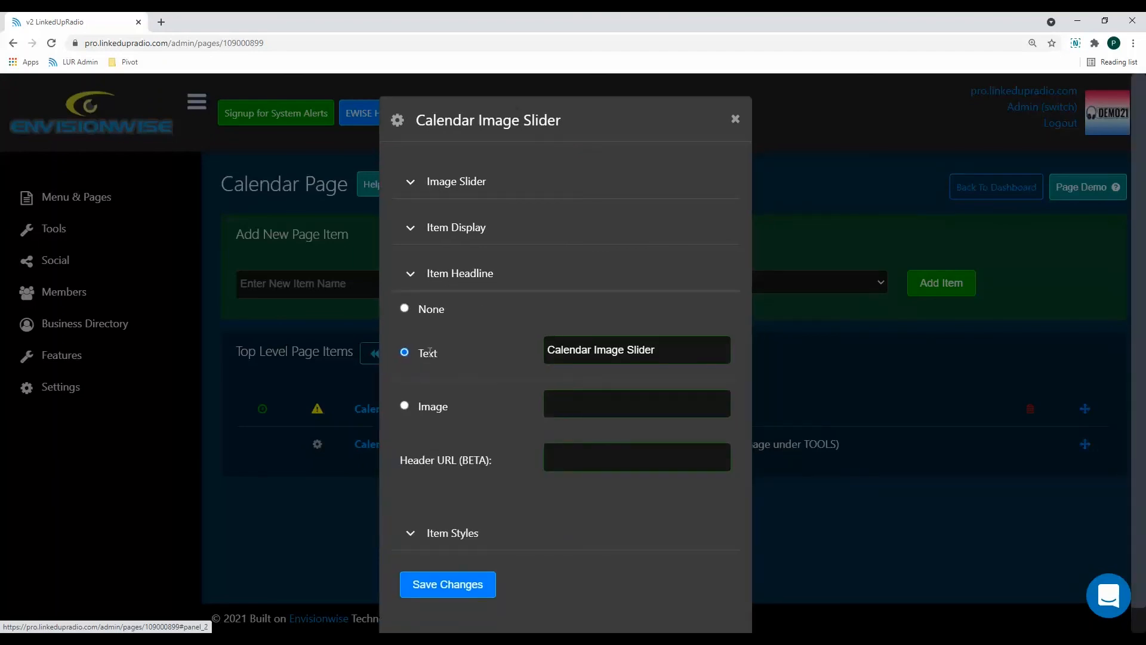
left_click(404, 308)
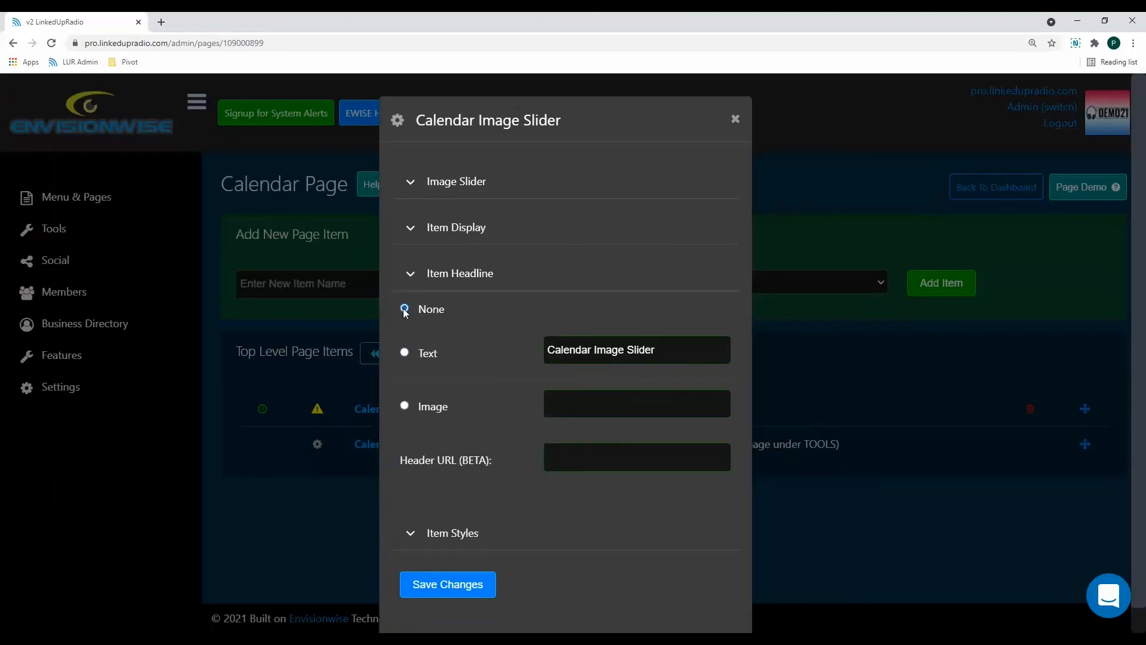
left_click(418, 587)
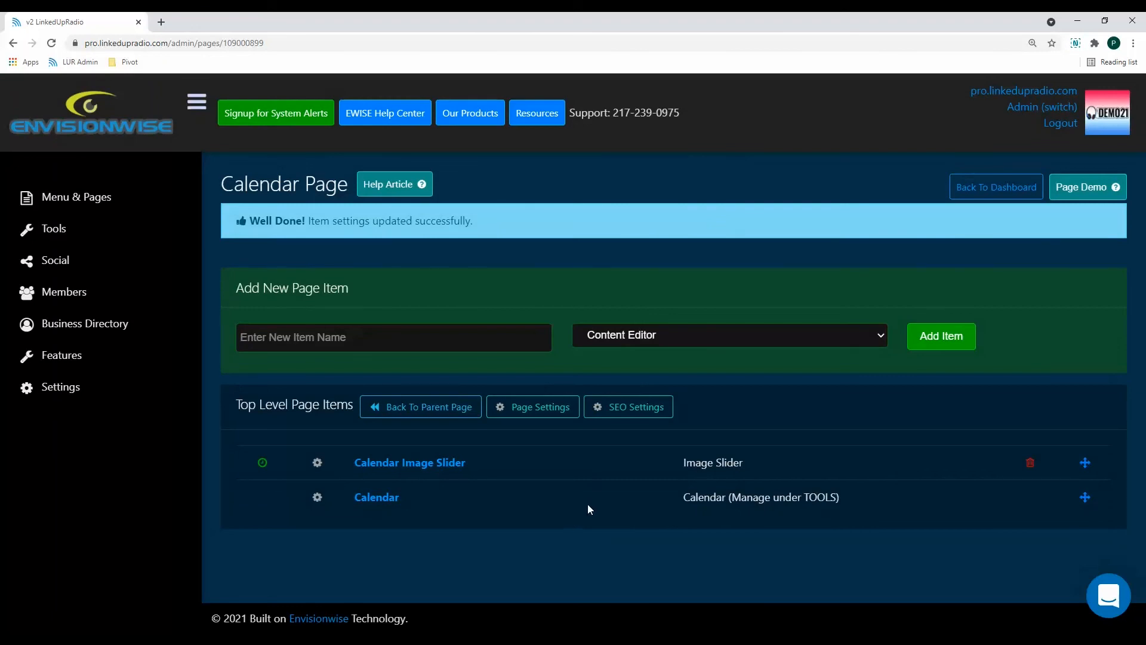
Open the demo site's Calendar page under Community and advance through the slides to check the image slider.
left_click(1087, 186)
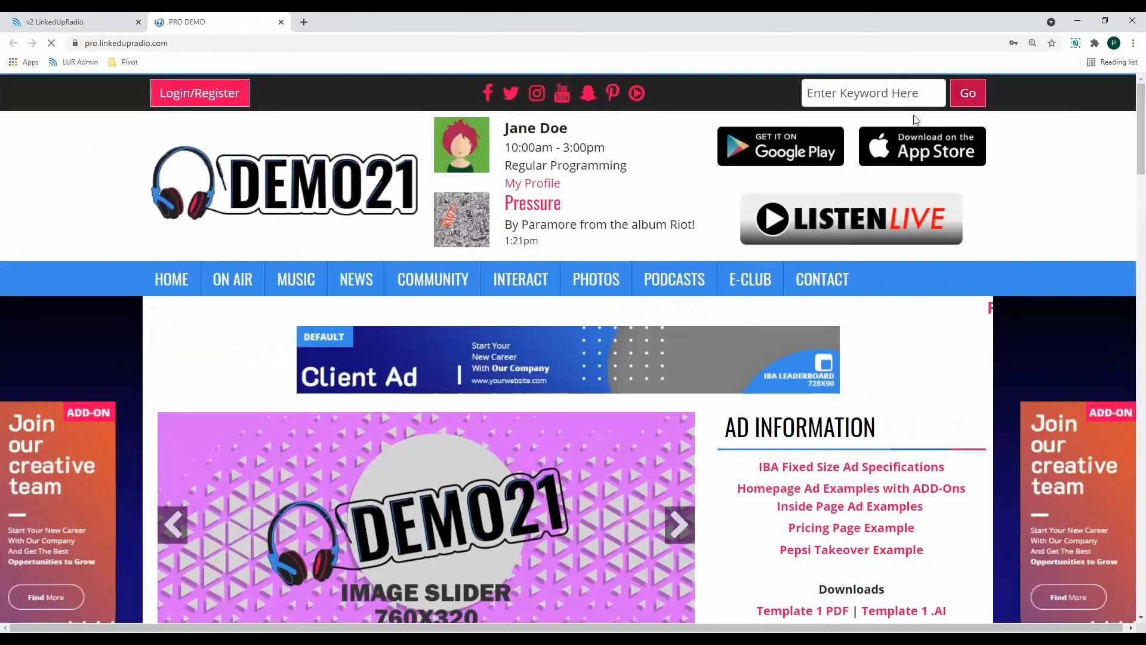
mouse_move(435, 281)
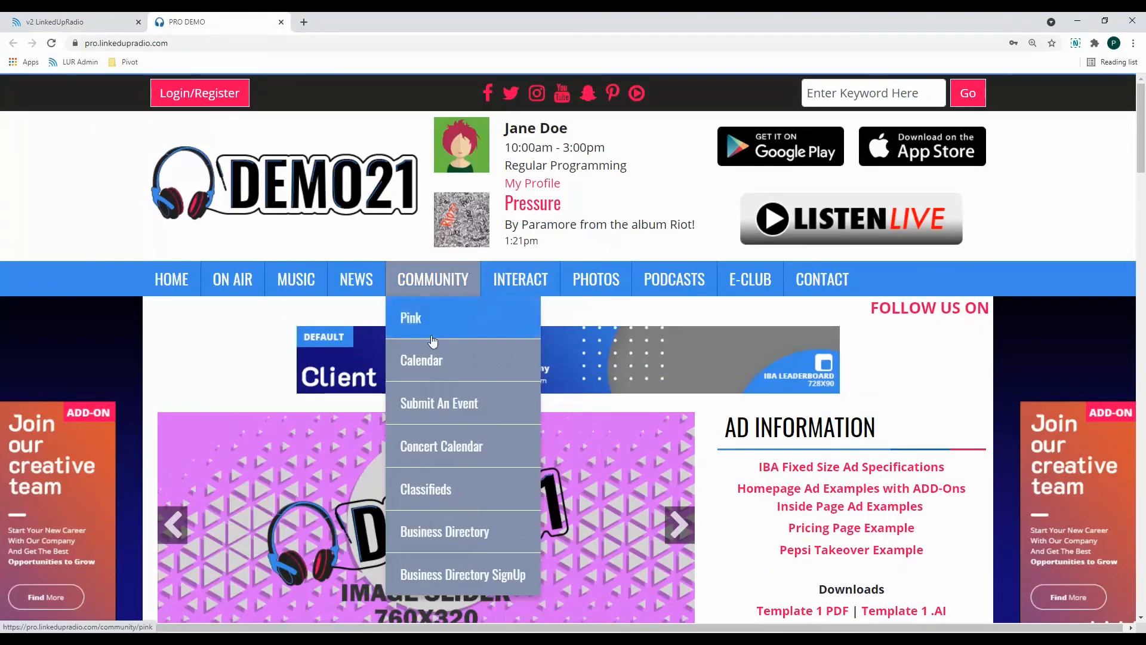
left_click(435, 360)
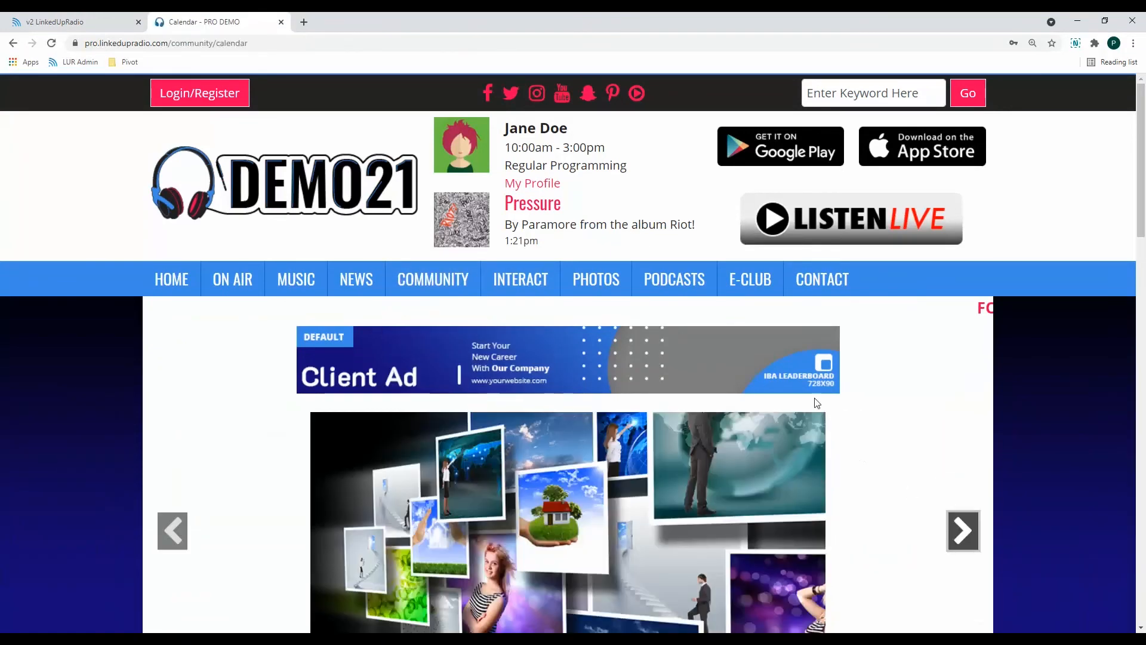
scroll(882, 366, "down", 3)
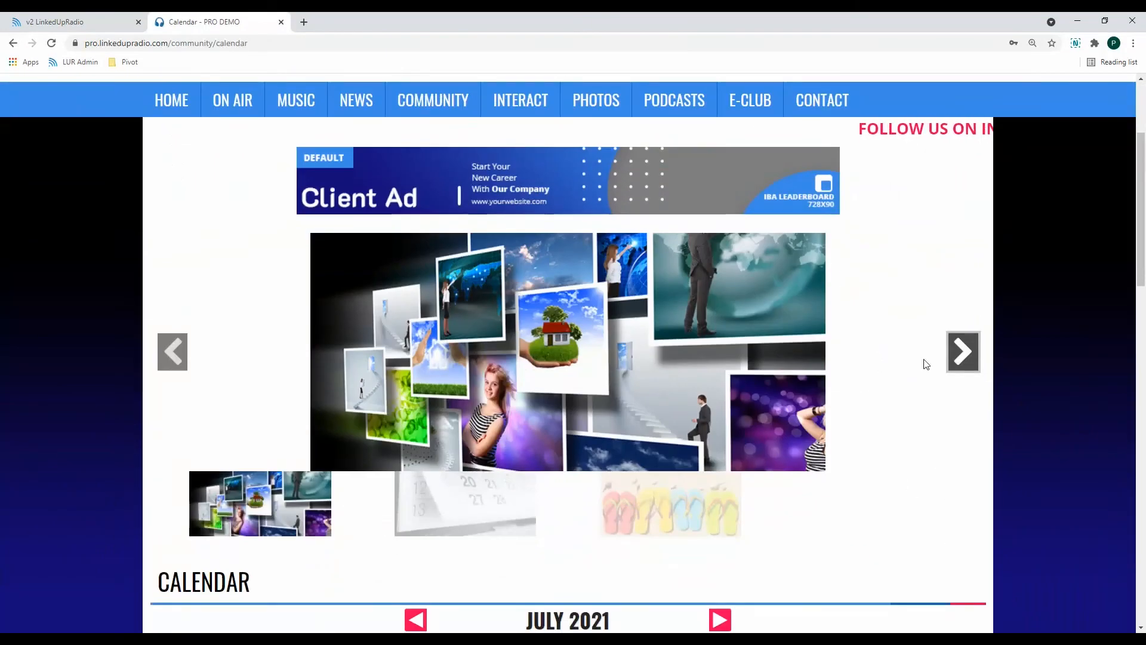
left_click(961, 352)
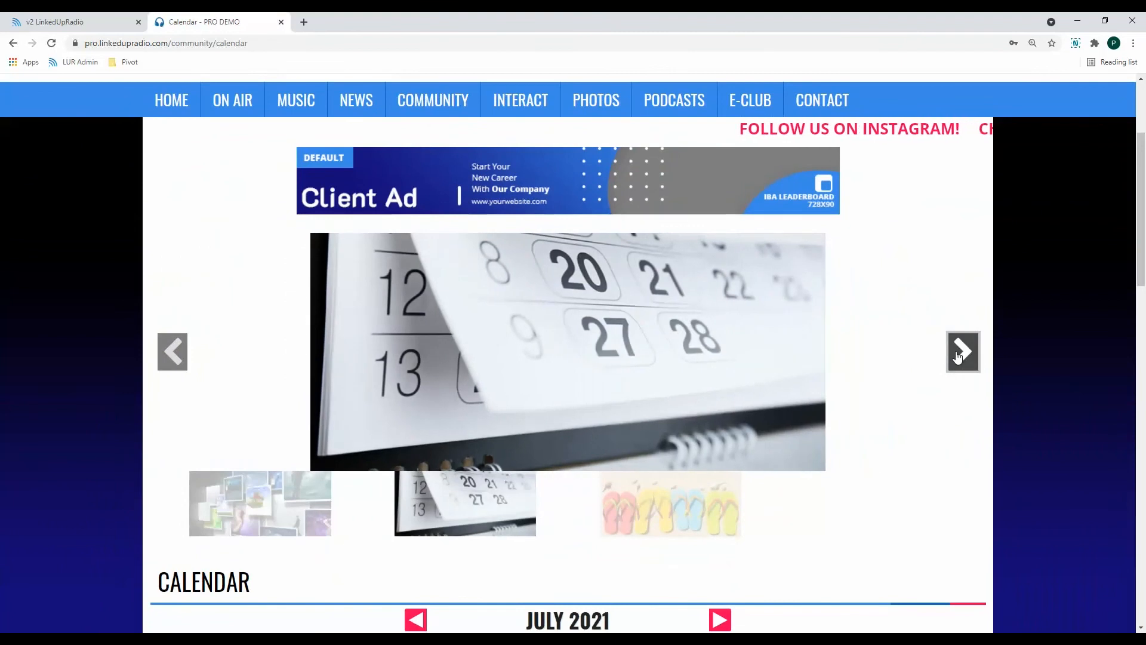
left_click(961, 352)
scroll(877, 356, "up", 3)
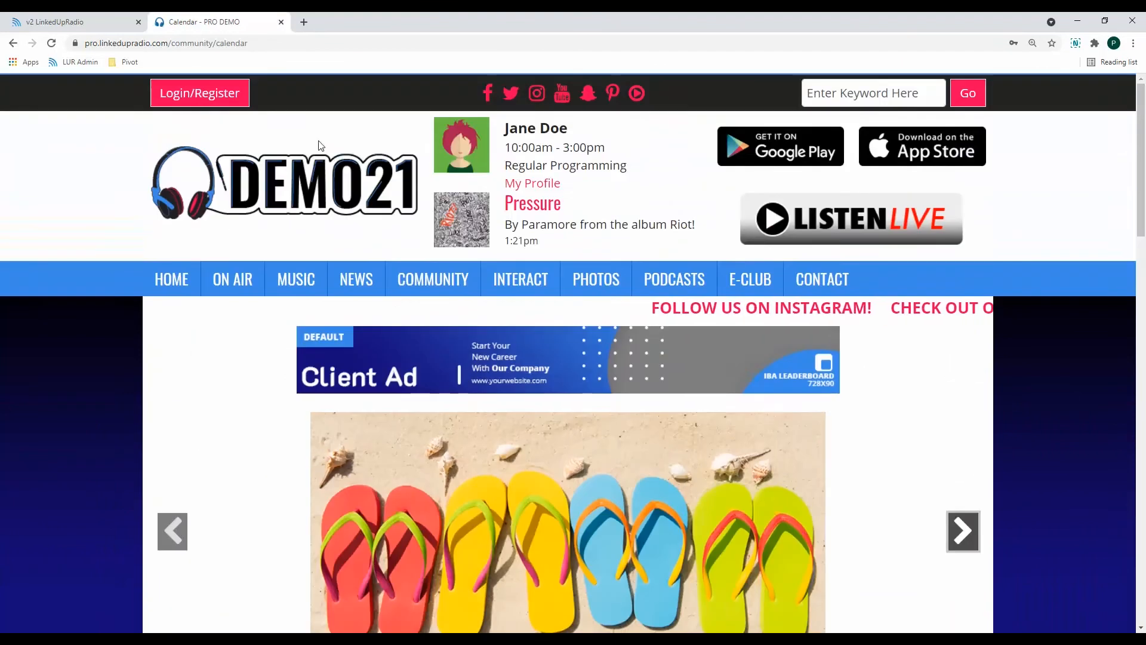
Return to the Calendar page editor in the admin area and open the support chat.
left_click(59, 24)
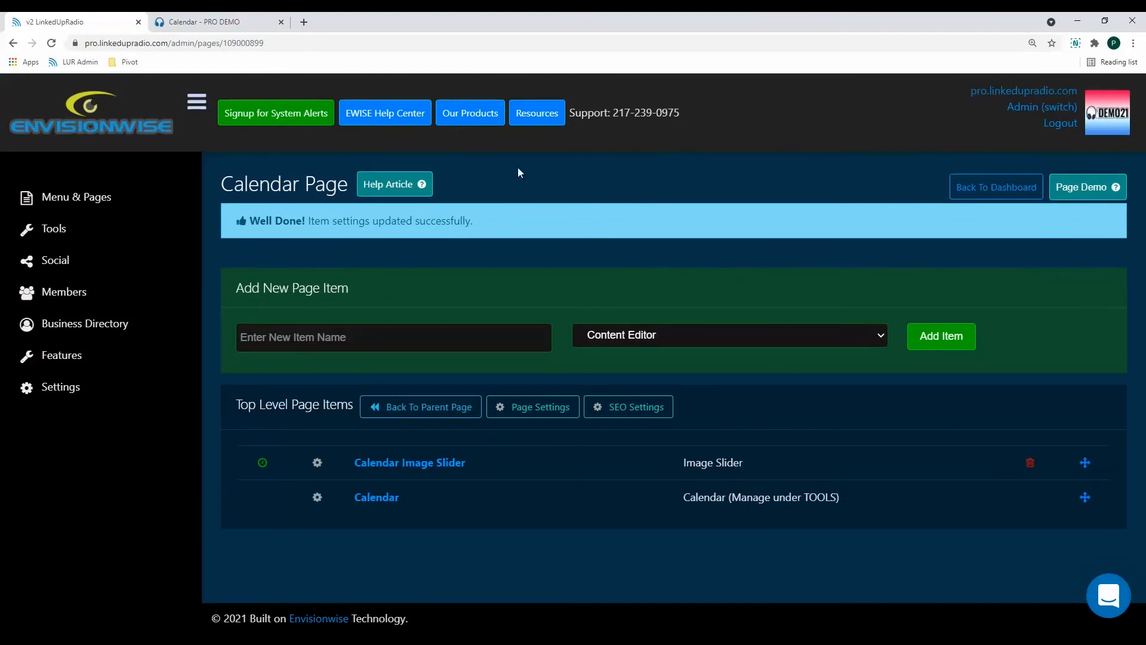
left_click(1117, 604)
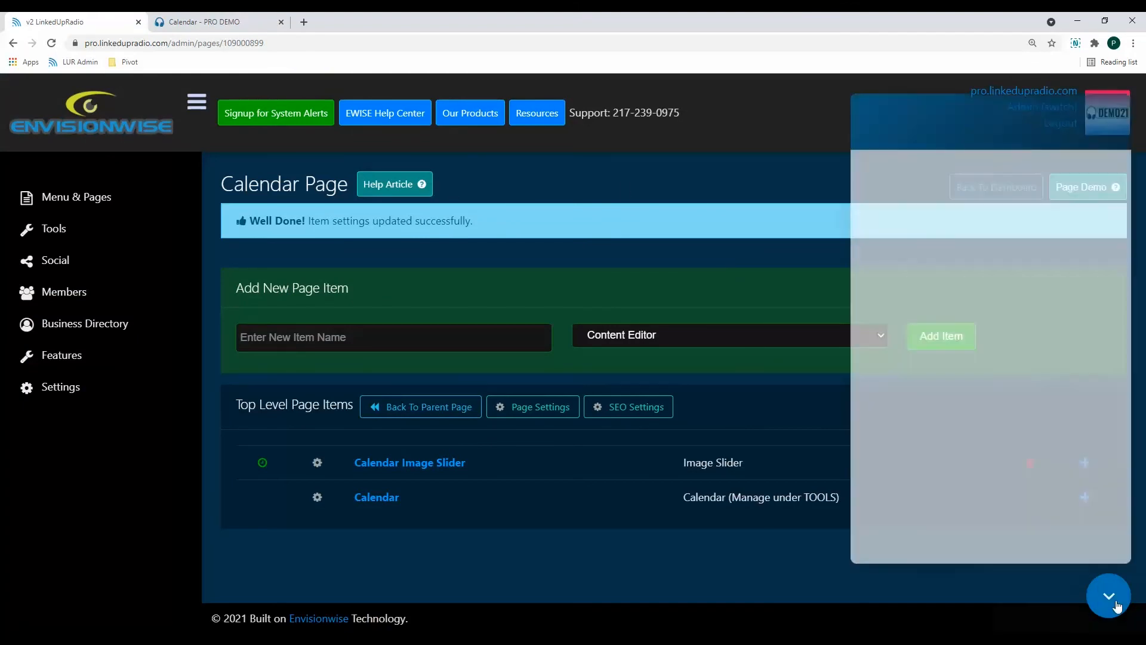